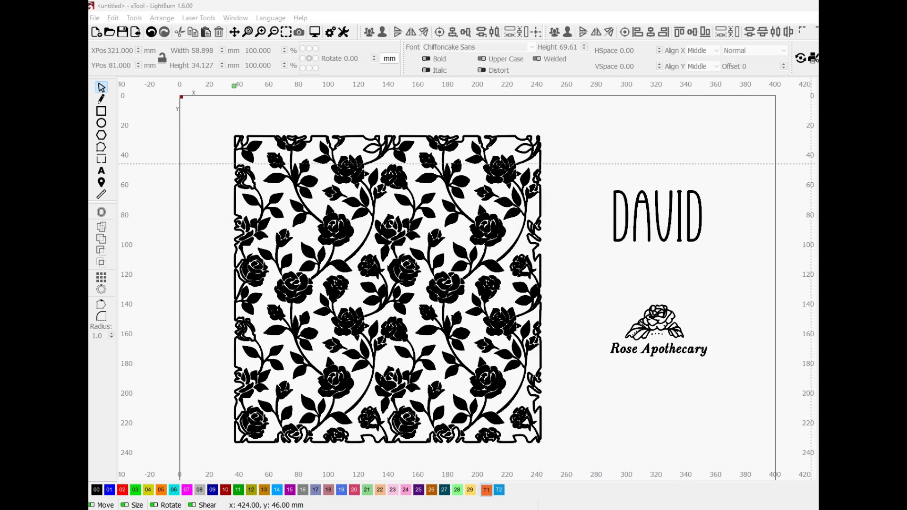
Show the design as wireframe outlines and move the name text about 2 mm toward higher X
{"action": "key", "text": "alt+shift+w"}
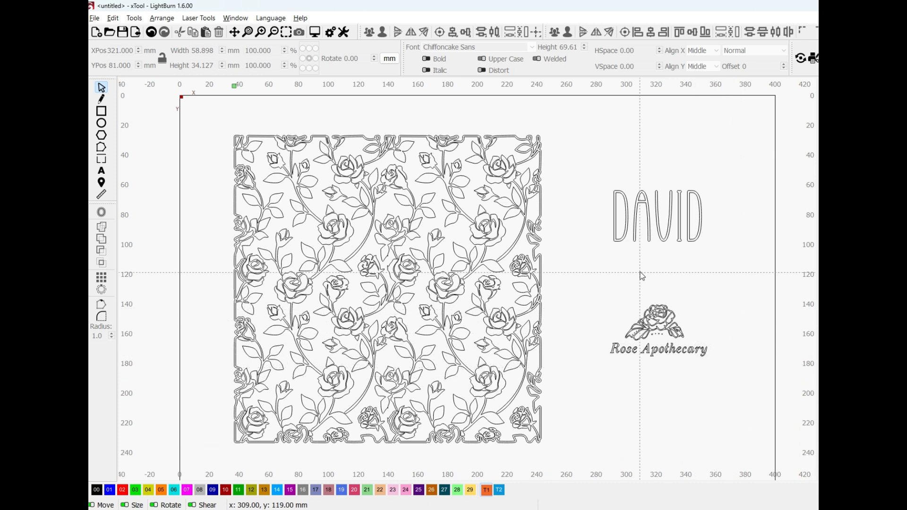
{"action": "left_click", "coordinate": [636, 237]}
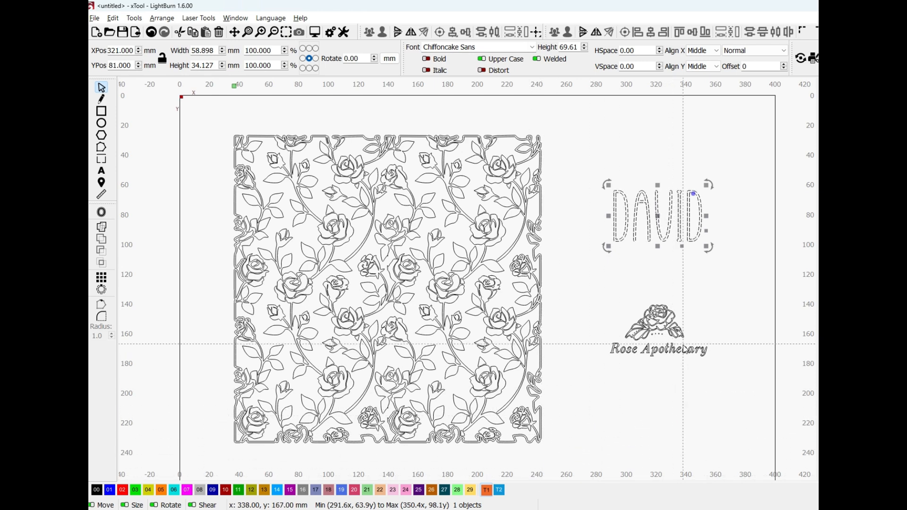
{"action": "mouse_move", "coordinate": [660, 215]}
{"action": "left_mouse_down"}
{"action": "mouse_move", "coordinate": [387, 222]}
{"action": "mouse_move", "coordinate": [671, 217]}
{"action": "left_mouse_up"}
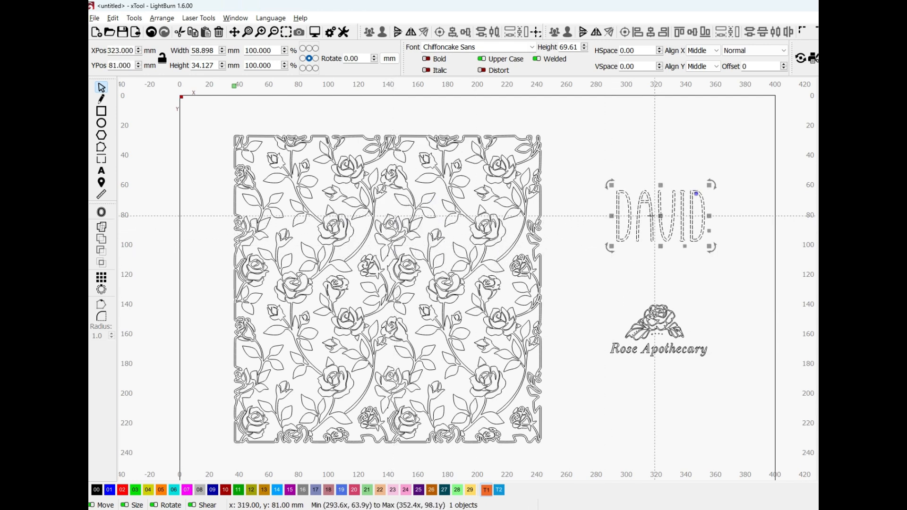
Offset the name text outward by 4.50 mm with round corners, outer shapes only, keeping the original text
{"action": "left_click", "coordinate": [101, 212]}
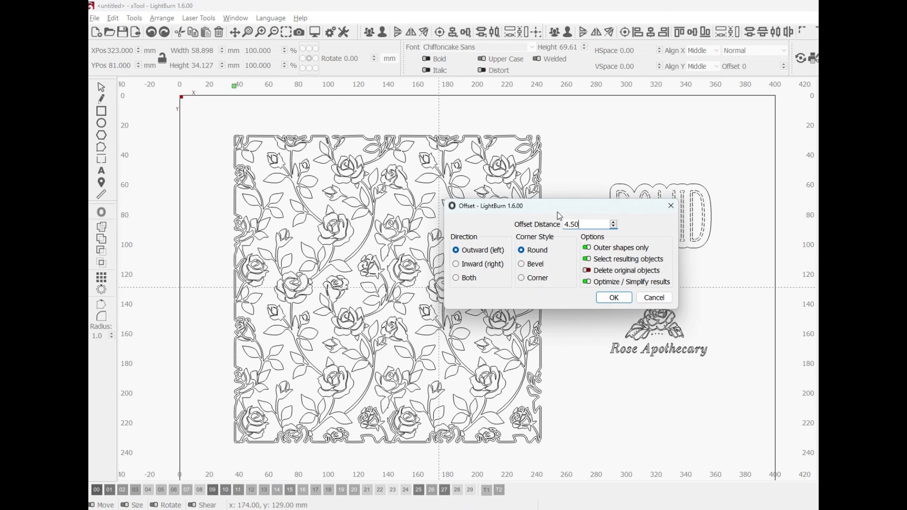
{"action": "left_click_drag", "start_coordinate": [560, 216], "coordinate": [674, 284]}
{"action": "scroll", "coordinate": [658, 244], "scroll_direction": "up", "scroll_amount": 4}
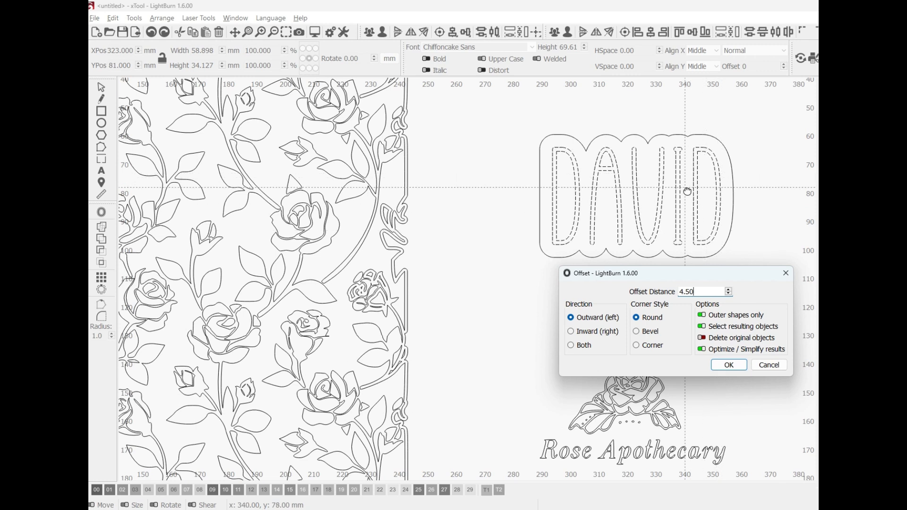
{"action": "left_click", "coordinate": [731, 296]}
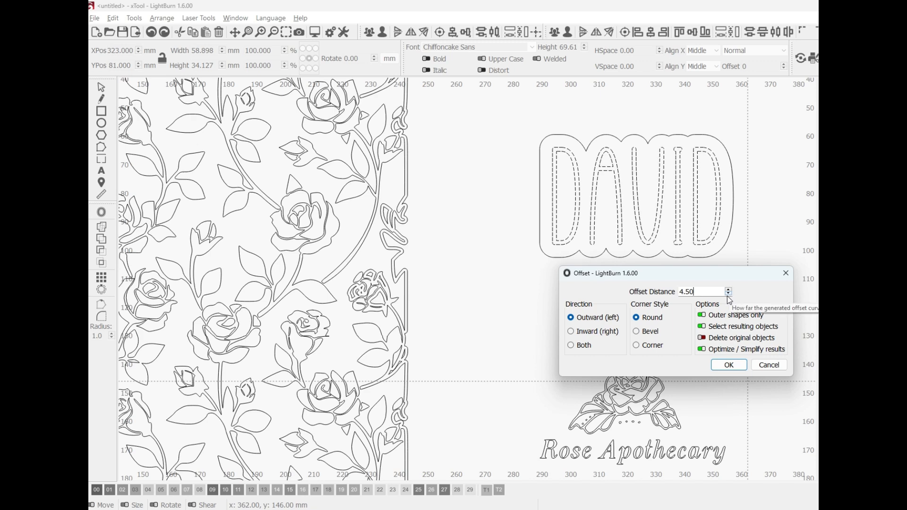
{"action": "left_click", "coordinate": [724, 365]}
{"action": "scroll", "coordinate": [704, 333], "scroll_direction": "down", "scroll_amount": 3}
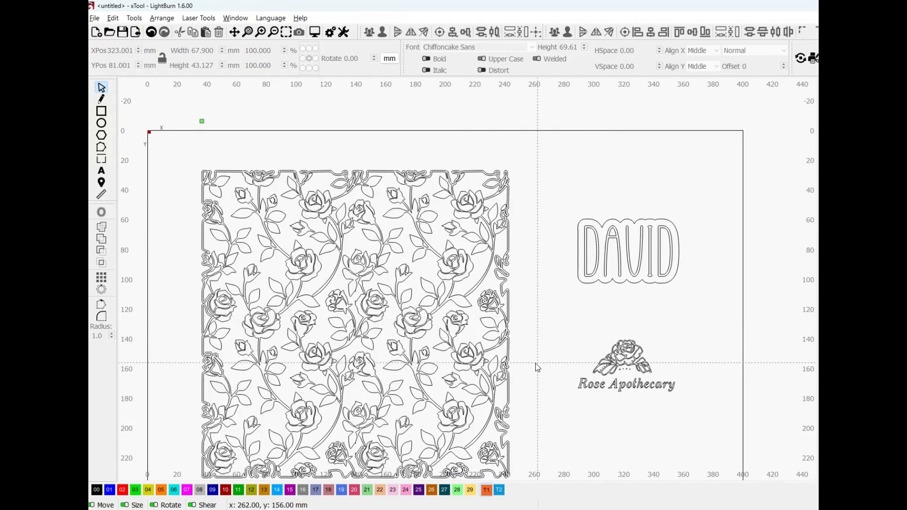
Align the name text and its offset outline with the rose pattern along their vertical centers
{"action": "left_click_drag", "start_coordinate": [707, 306], "coordinate": [619, 246]}
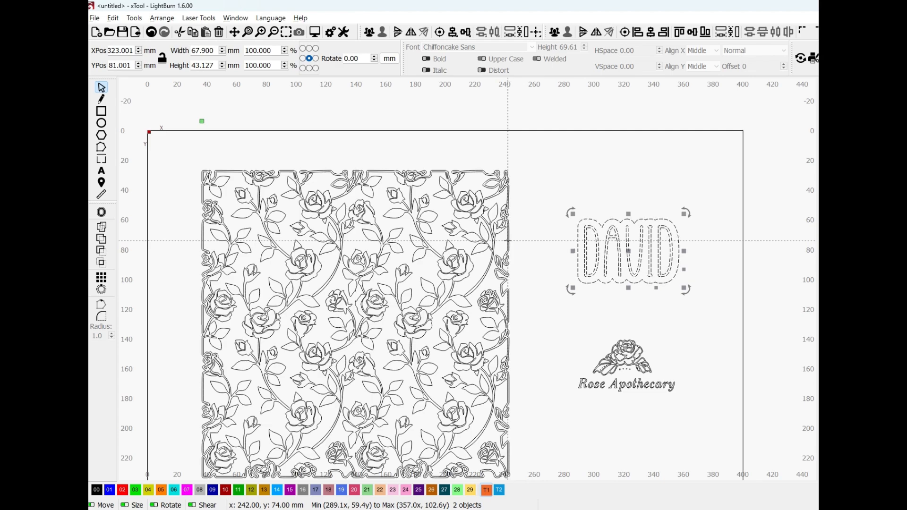
{"action": "left_click", "coordinate": [508, 241], "text": "shift"}
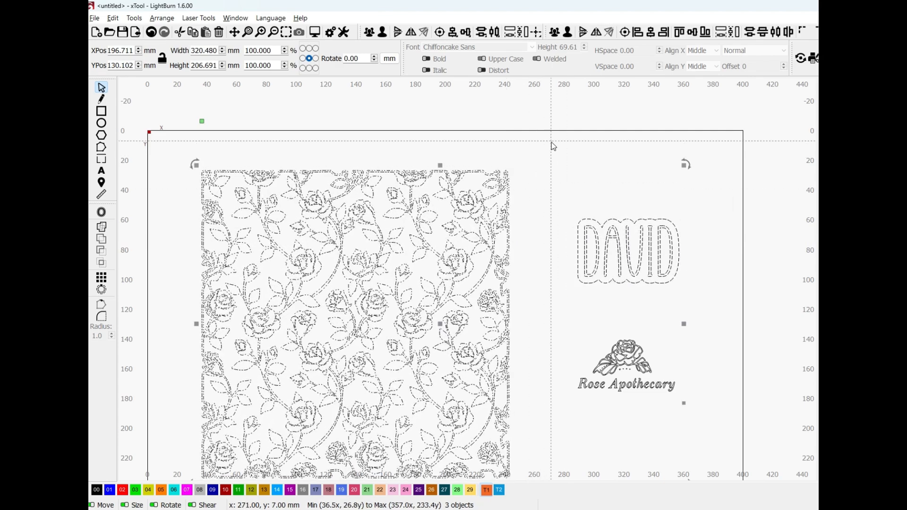
{"action": "left_click", "coordinate": [651, 36]}
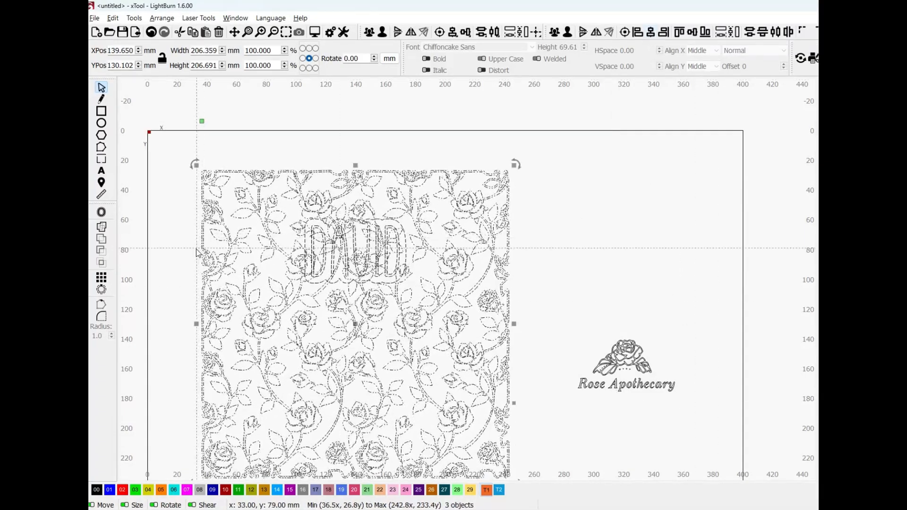
{"action": "scroll", "coordinate": [194, 255], "scroll_direction": "up", "scroll_amount": 4}
{"action": "scroll", "coordinate": [323, 281], "scroll_direction": "down", "scroll_amount": 2}
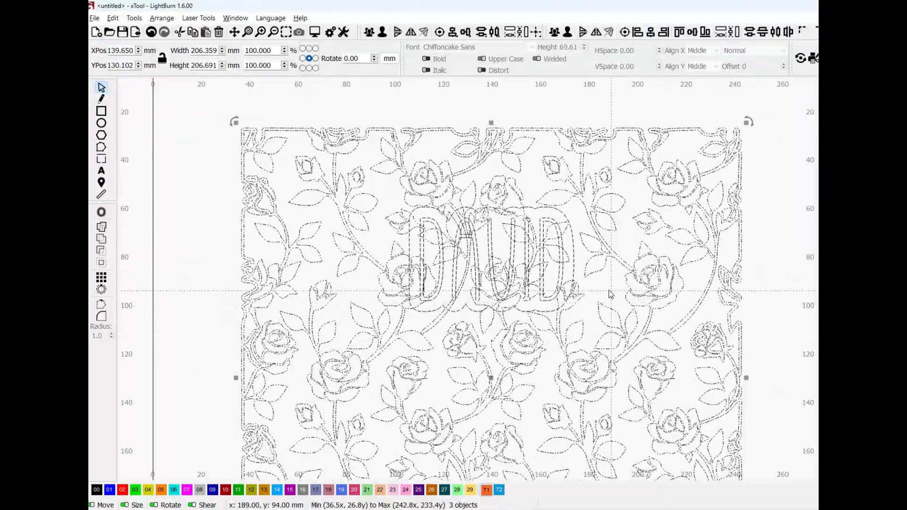
{"action": "left_click", "coordinate": [609, 293]}
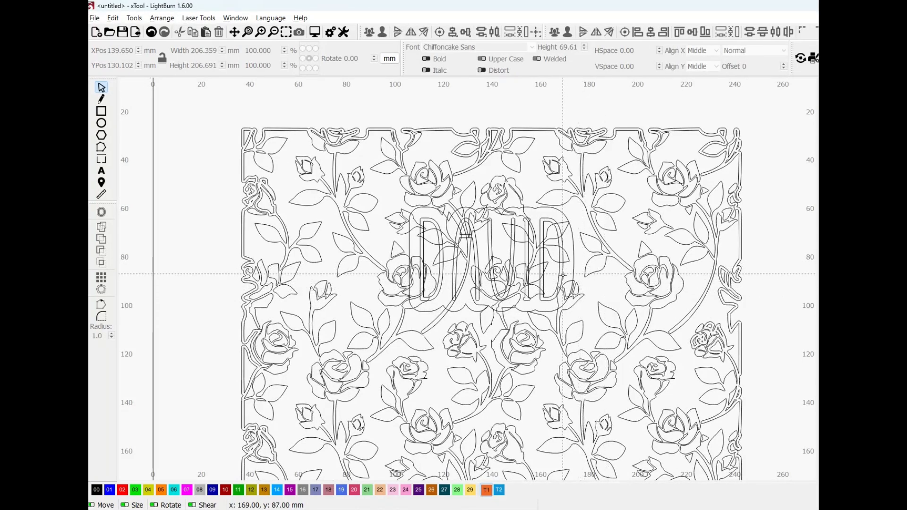
Move the name text and its outline about 17 mm down over the rose pattern, to a Y position of about 98 mm
{"action": "scroll", "coordinate": [533, 286], "scroll_direction": "up", "scroll_amount": 2}
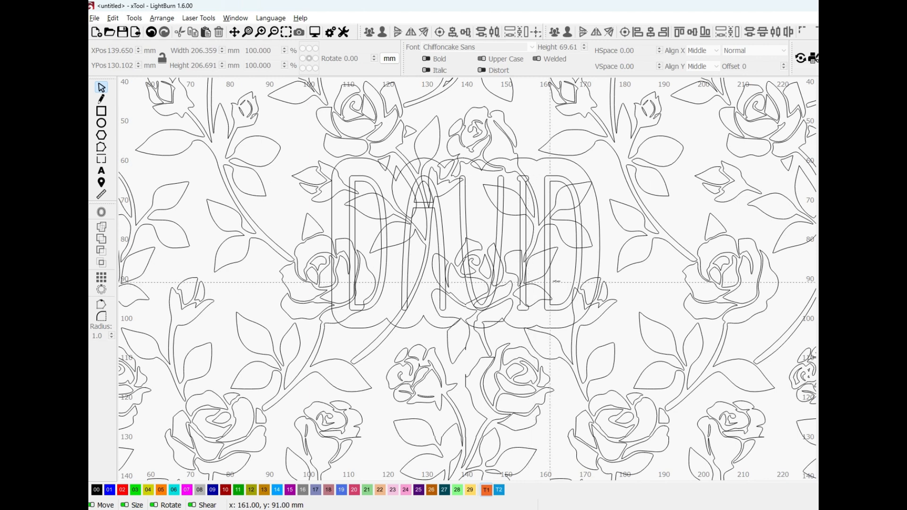
{"action": "left_click", "coordinate": [599, 270]}
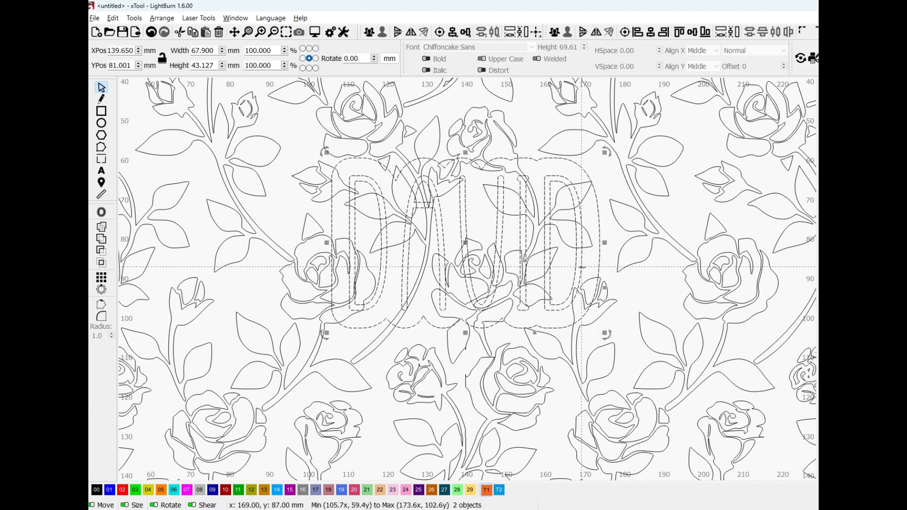
{"action": "scroll", "coordinate": [583, 267], "scroll_direction": "down", "scroll_amount": 4}
{"action": "scroll", "coordinate": [590, 264], "scroll_direction": "down", "scroll_amount": 2}
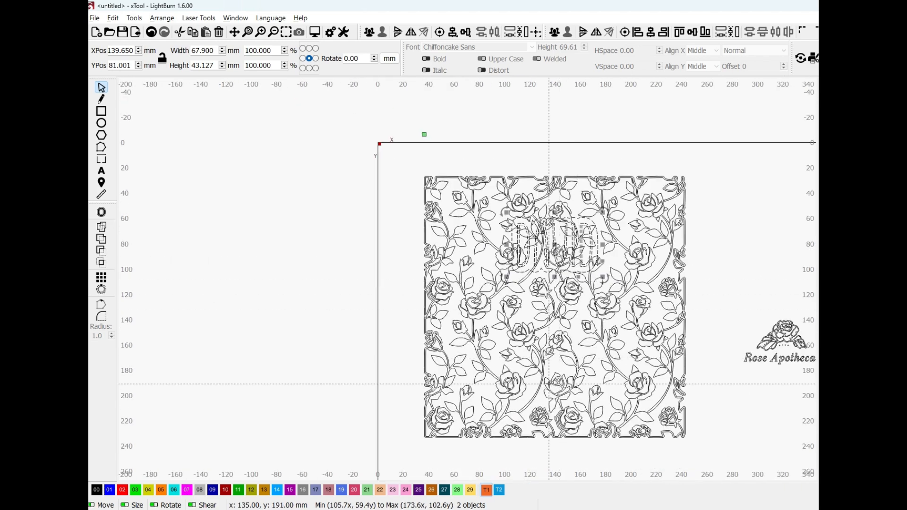
{"action": "key", "text": "Down"}
{"action": "key", "text": "Down"}
{"action": "key", "text": "Down"}
{"action": "key", "text": "Down"}
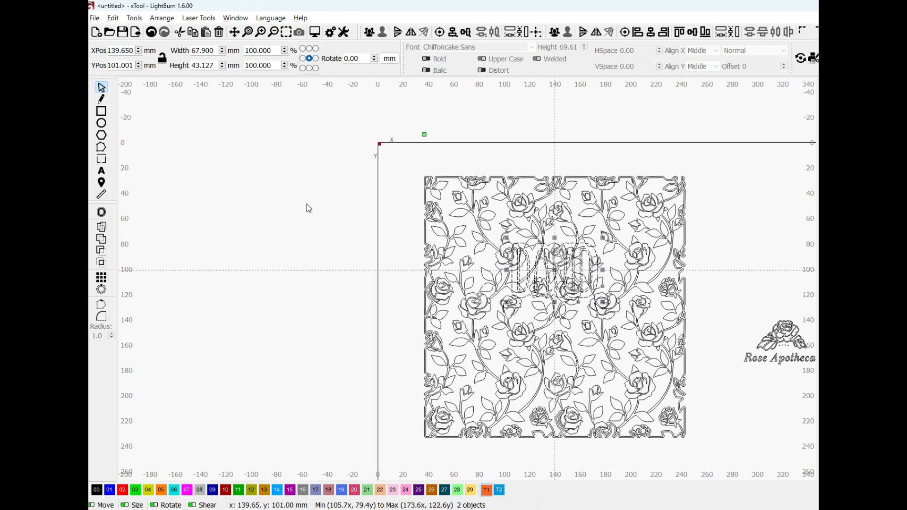
{"action": "key", "text": "Up"}
{"action": "key", "text": "Up"}
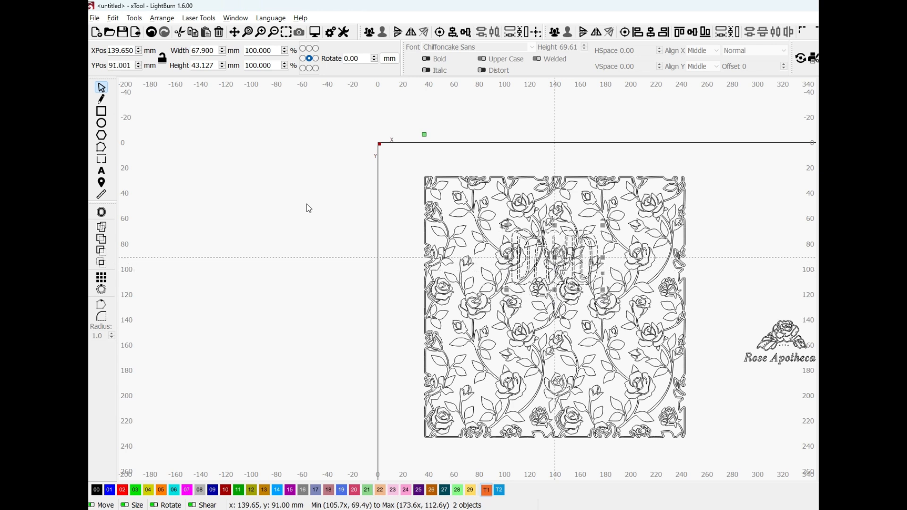
{"action": "key", "text": "Down"}
{"action": "key", "text": "Down"}
{"action": "key", "text": "Down"}
{"action": "key", "text": "Down"}
{"action": "key", "text": "Down"}
{"action": "key", "text": "Down"}
{"action": "key", "text": "Down"}
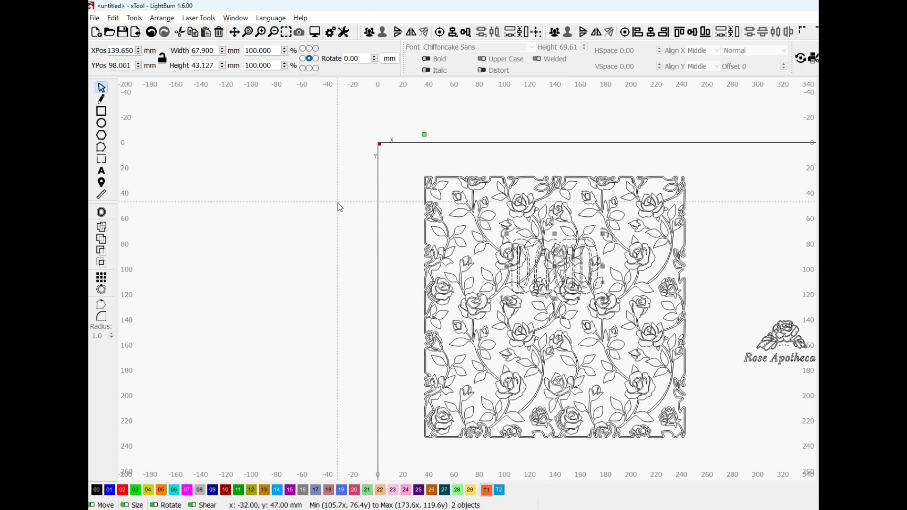
{"action": "left_click", "coordinate": [727, 282]}
Try to subtract the rose pattern from the name's offset outline, and undo it
{"action": "scroll", "coordinate": [638, 258], "scroll_direction": "up", "scroll_amount": 1}
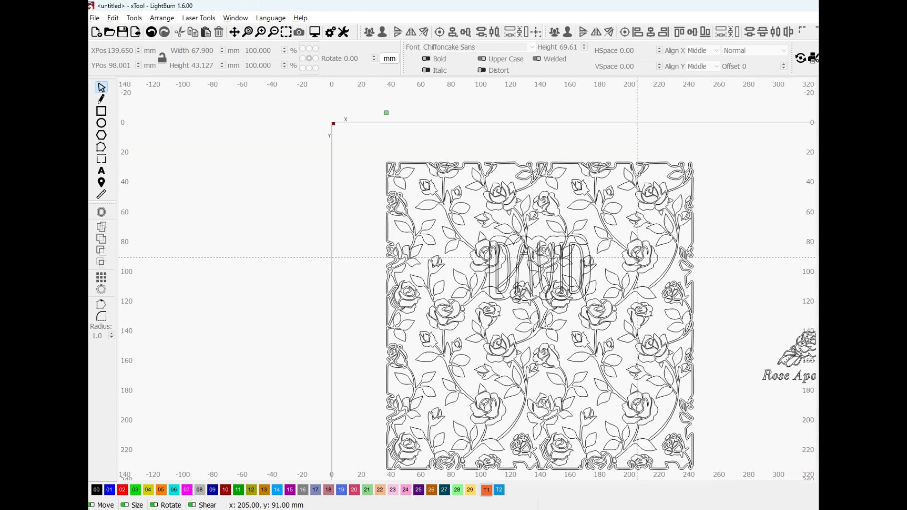
{"action": "scroll", "coordinate": [567, 263], "scroll_direction": "up", "scroll_amount": 4}
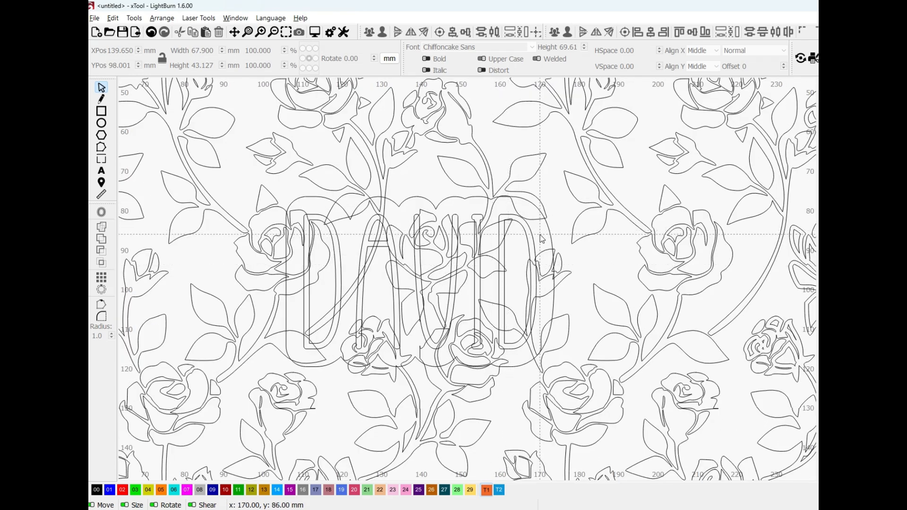
{"action": "left_click", "coordinate": [552, 234]}
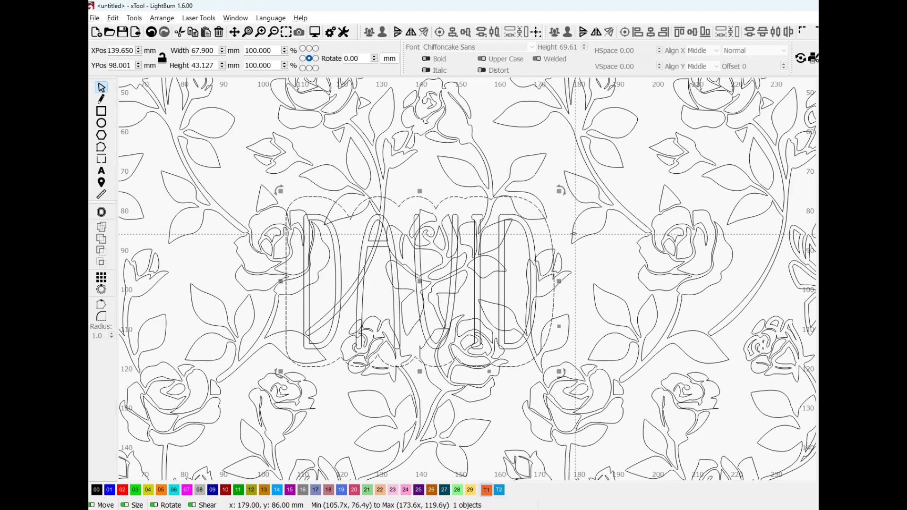
{"action": "left_click", "coordinate": [574, 234], "text": "shift"}
{"action": "scroll", "coordinate": [665, 275], "scroll_direction": "down", "scroll_amount": 4}
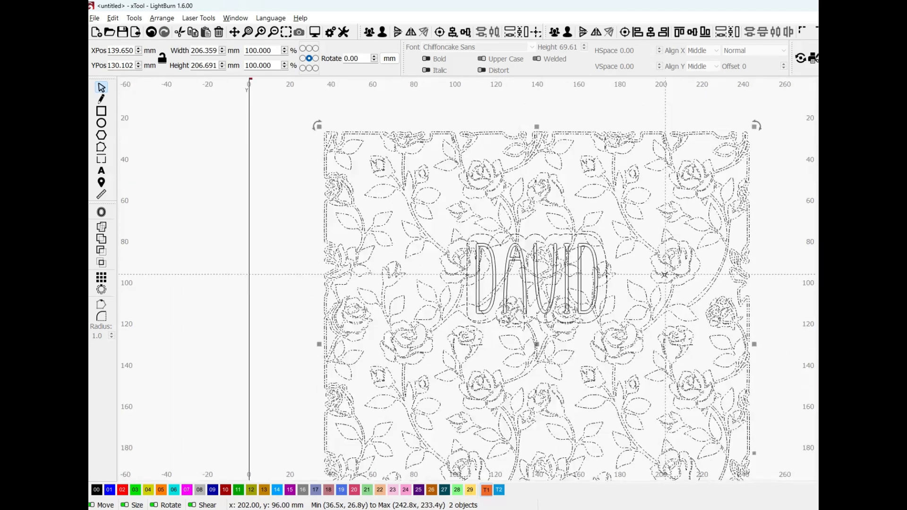
{"action": "scroll", "coordinate": [665, 275], "scroll_direction": "down", "scroll_amount": 2}
{"action": "left_click_drag", "start_coordinate": [670, 330], "coordinate": [533, 277]}
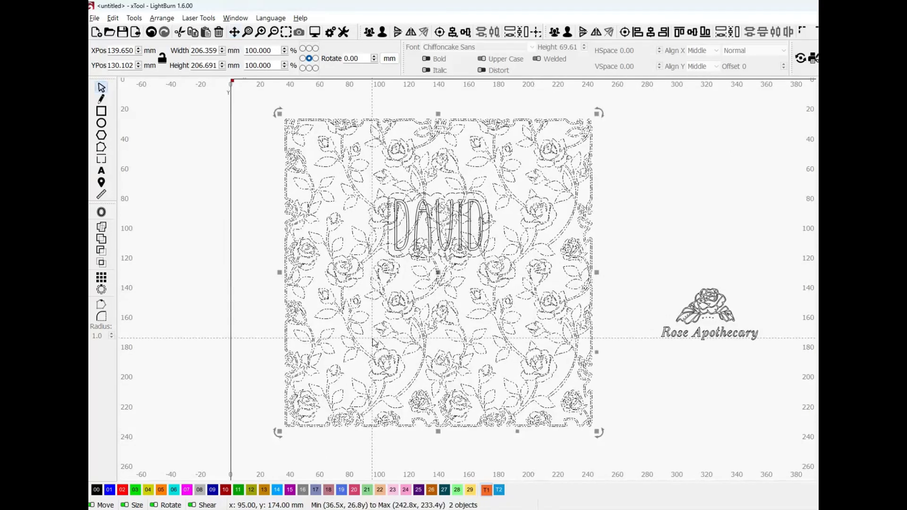
{"action": "left_click", "coordinate": [101, 251]}
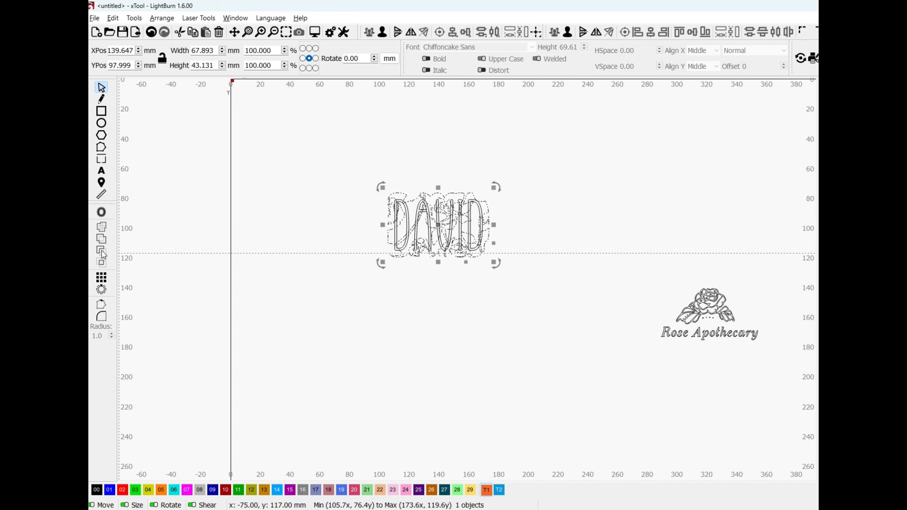
{"action": "key", "text": "ctrl+z"}
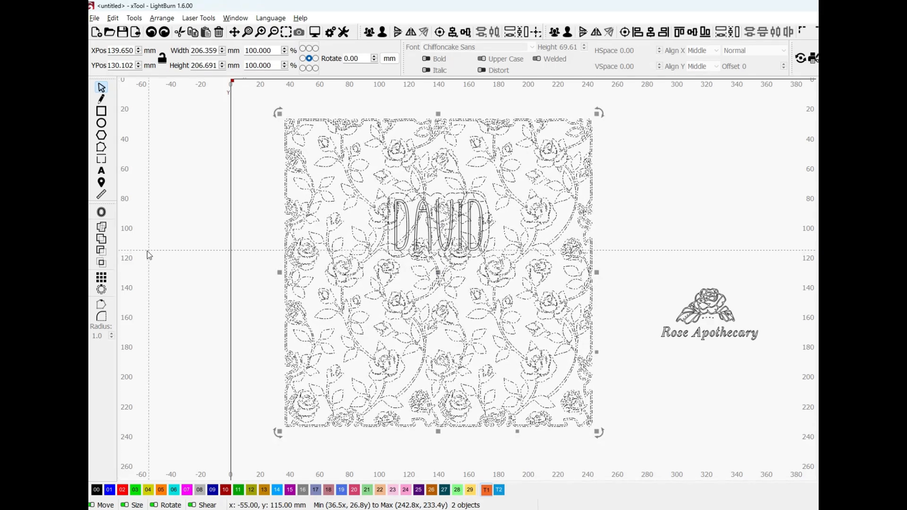
Subtract the name's offset outline from the rose pattern and preview the design with filled shapes
{"action": "left_click", "coordinate": [101, 252]}
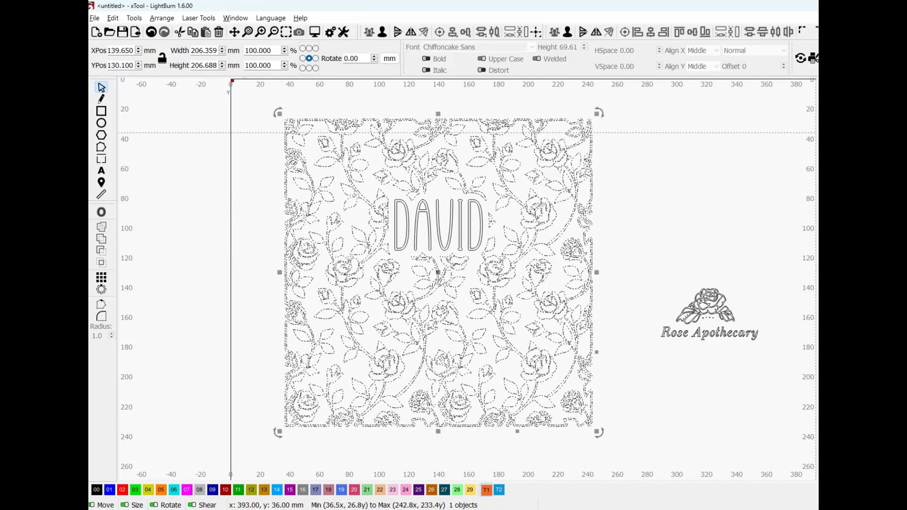
{"action": "left_click", "coordinate": [865, 114]}
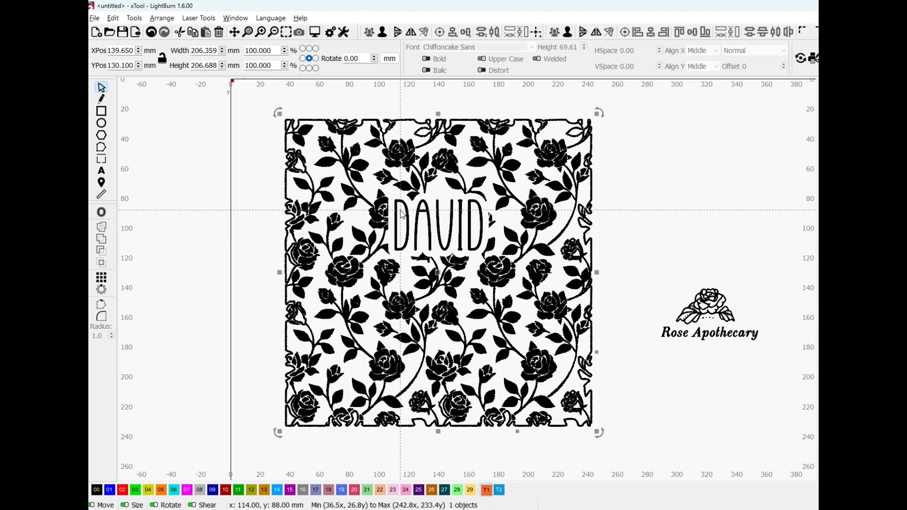
Return to wireframe view and undo the subtraction, the downward move, the centering and the offset around the name text
{"action": "key", "text": "ctrl+z"}
{"action": "key", "text": "ctrl+z"}
{"action": "key", "text": "ctrl+z"}
{"action": "key", "text": "ctrl+z"}
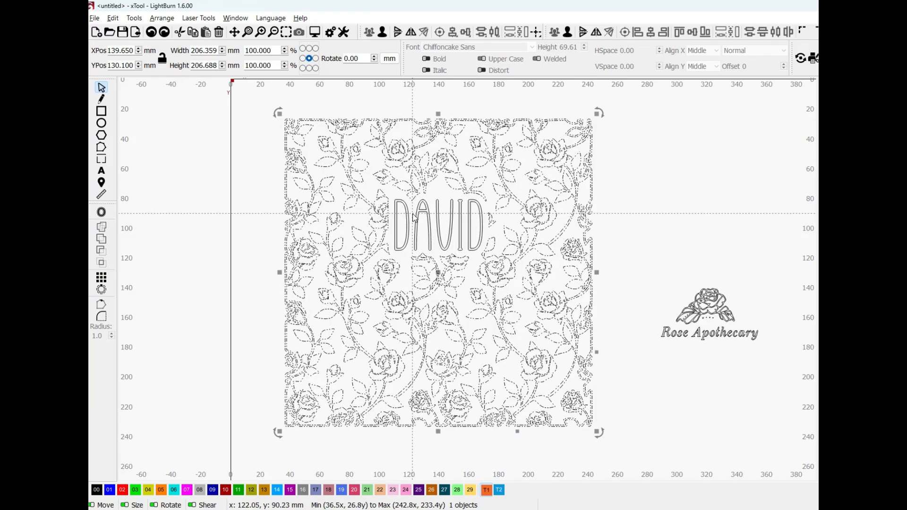
{"action": "key", "text": "ctrl+z"}
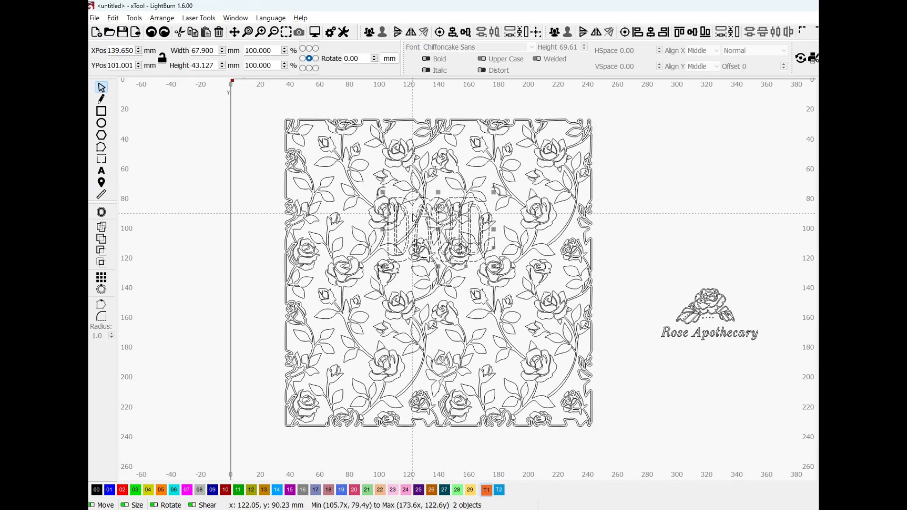
{"action": "key", "text": "ctrl+z"}
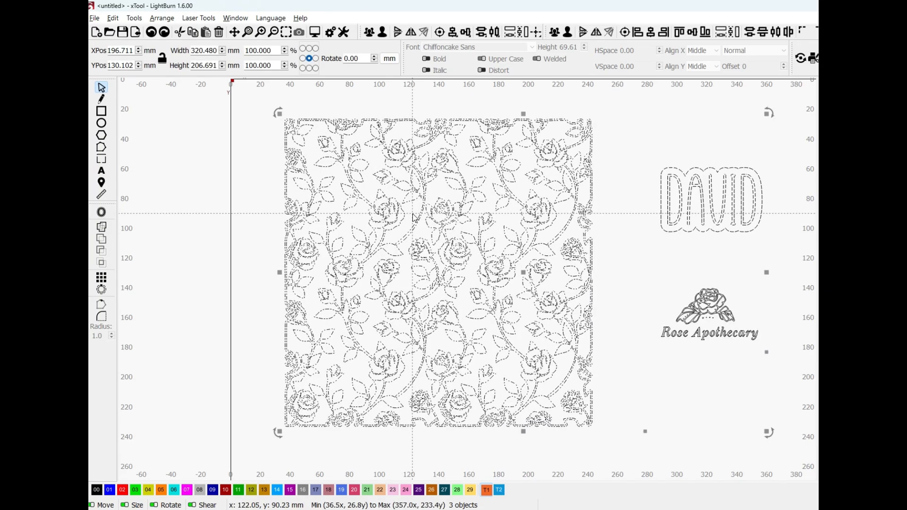
{"action": "key", "text": "ctrl+z"}
{"action": "key", "text": "ctrl+z"}
{"action": "key", "text": "ctrl+z"}
{"action": "key", "text": "ctrl+z"}
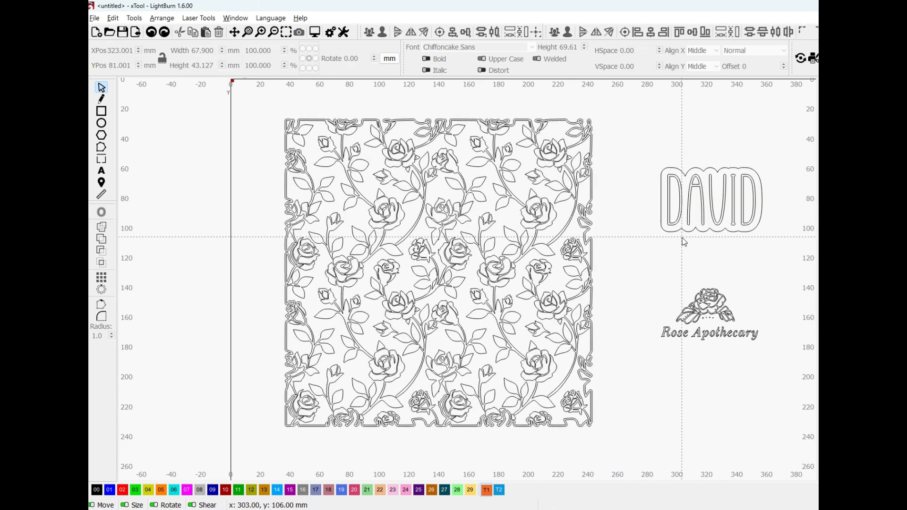
{"action": "key", "text": "ctrl+z"}
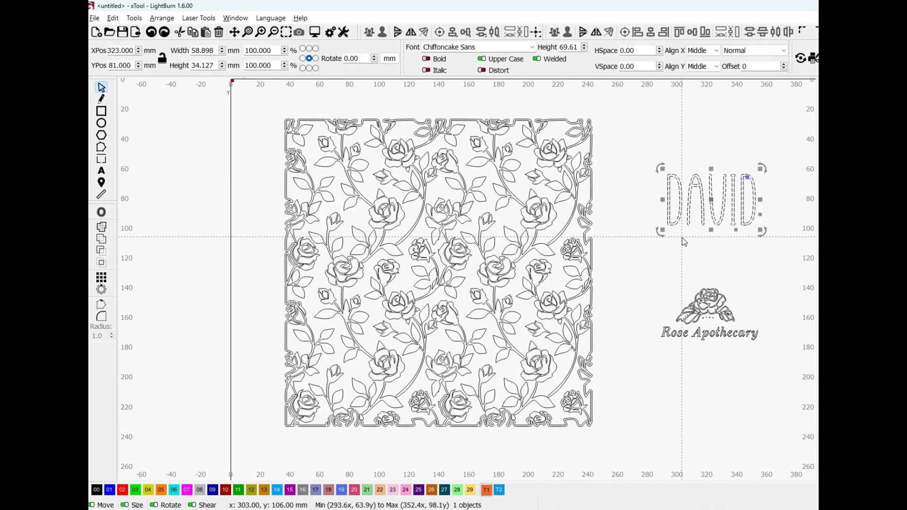
Offset the name text outward by 2.50 mm with round corners, outer shapes only, keeping the original text
{"action": "left_click", "coordinate": [101, 212]}
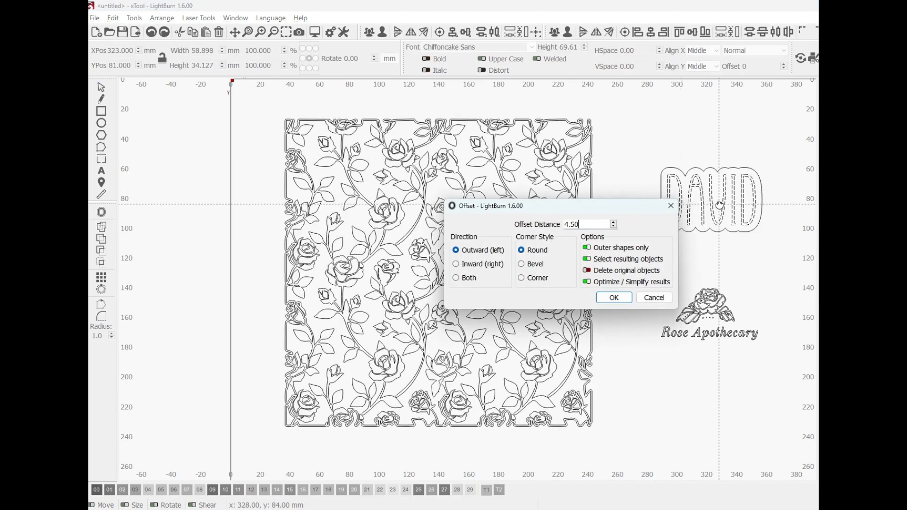
{"action": "left_click", "coordinate": [614, 227]}
{"action": "left_click", "coordinate": [614, 227]}
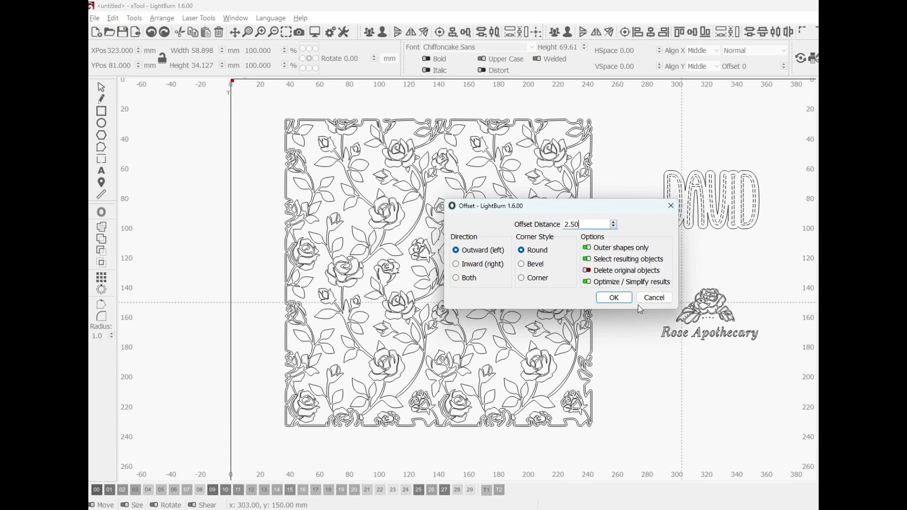
{"action": "left_click", "coordinate": [616, 298]}
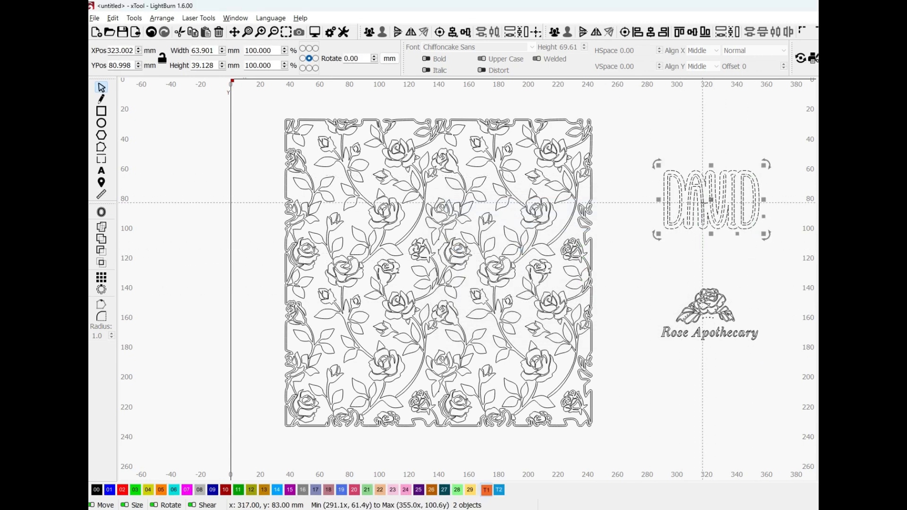
Move the name with its offset outline onto the upper middle of the rose pattern and subtract the outline from the pattern
{"action": "left_click_drag", "start_coordinate": [712, 200], "coordinate": [459, 229]}
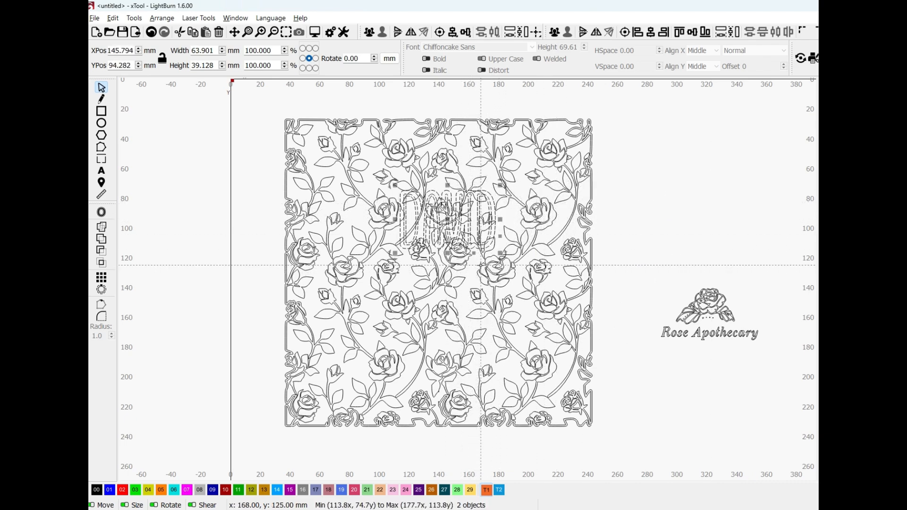
{"action": "left_click", "coordinate": [481, 266]}
{"action": "left_click", "coordinate": [508, 212]}
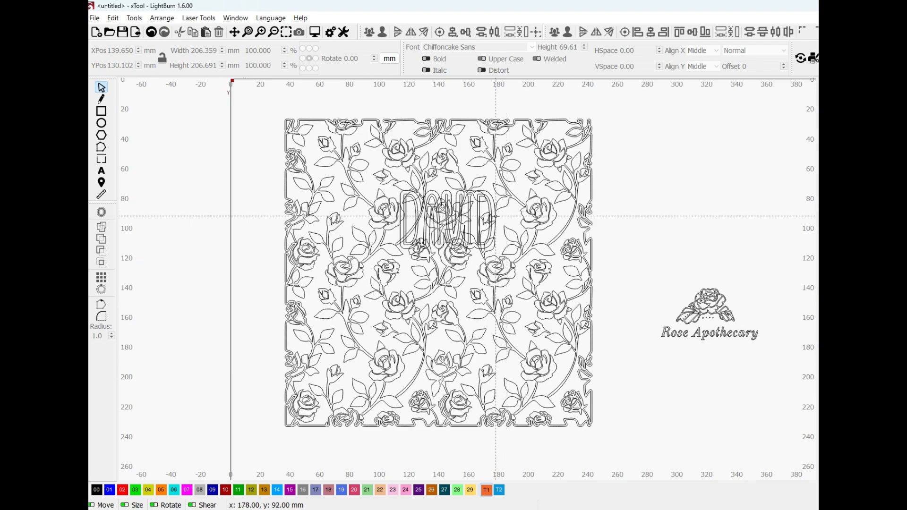
{"action": "left_click", "coordinate": [496, 216]}
{"action": "left_click", "coordinate": [507, 228], "text": "shift"}
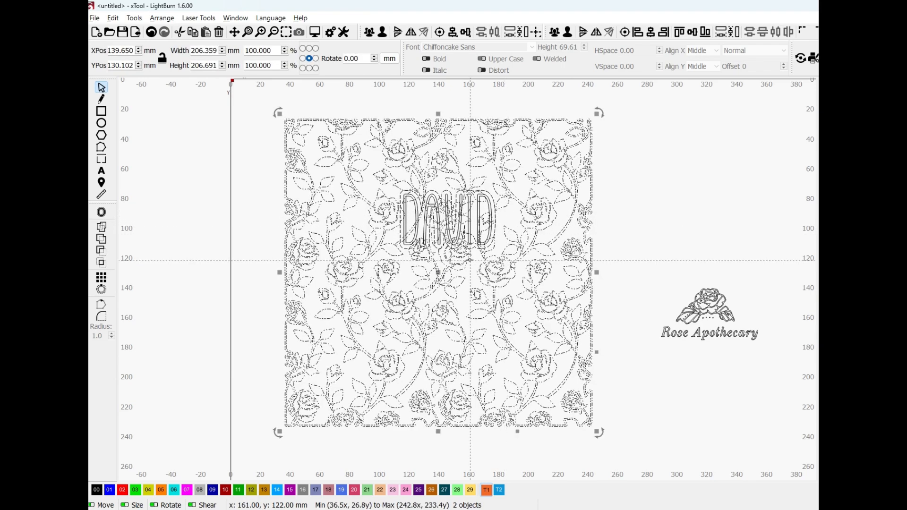
{"action": "left_click", "coordinate": [101, 253]}
{"action": "key", "text": "ctrl+z"}
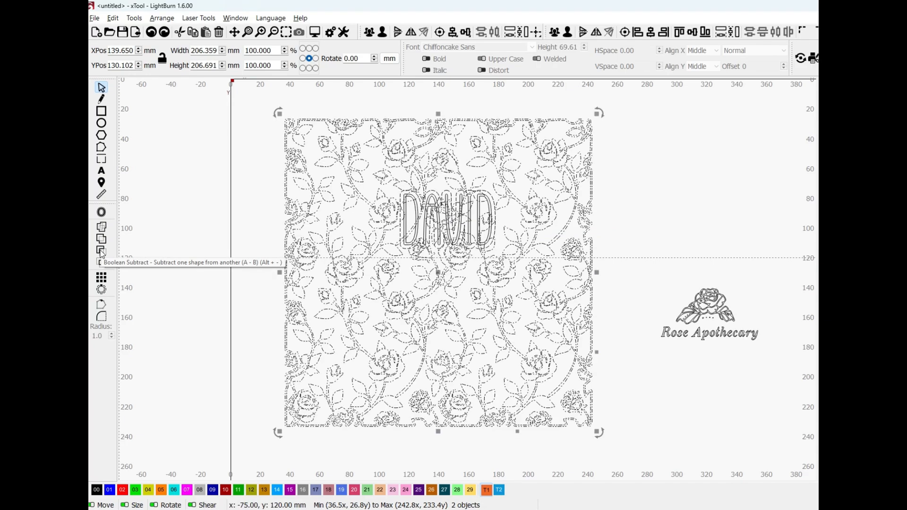
{"action": "left_click", "coordinate": [102, 253]}
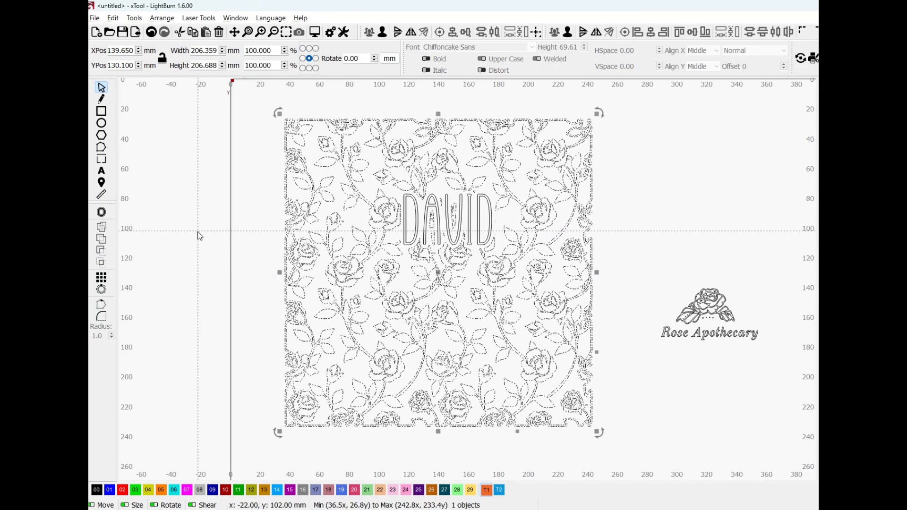
Examine the border around the name's letters with the rose pattern shown as filled shapes
{"action": "scroll", "coordinate": [447, 229], "scroll_direction": "up", "scroll_amount": 2}
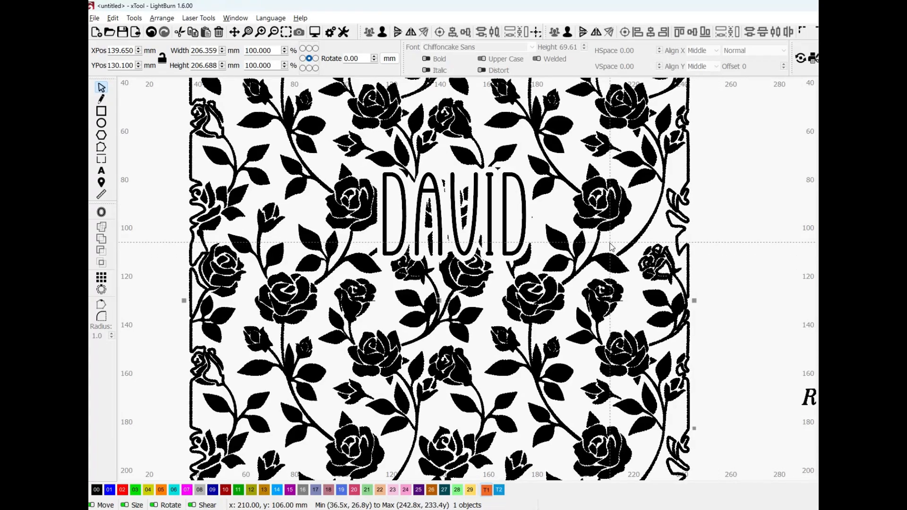
{"action": "scroll", "coordinate": [486, 264], "scroll_direction": "down", "scroll_amount": 5}
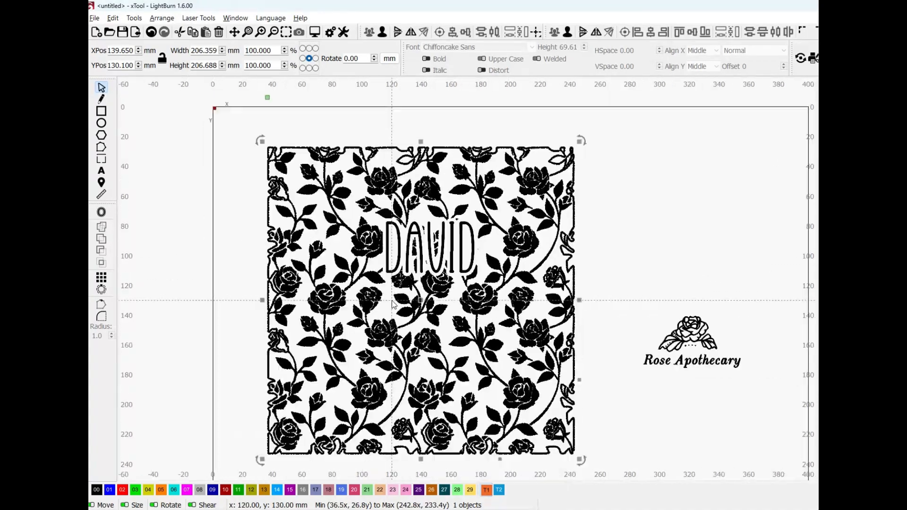
{"action": "scroll", "coordinate": [440, 321], "scroll_direction": "up", "scroll_amount": 2}
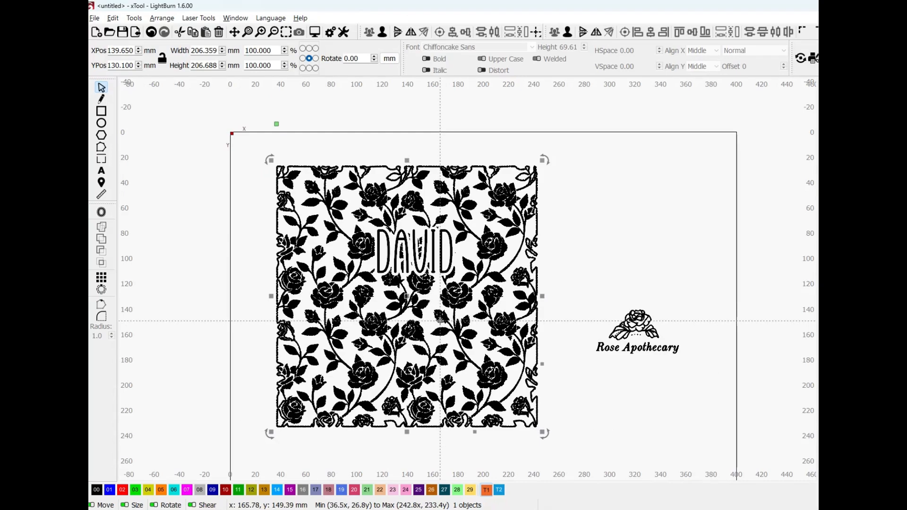
Return to wireframe view and undo the subtraction, the name's move onto the pattern and the offset around the name text
{"action": "key", "text": "ctrl+z"}
{"action": "key", "text": "ctrl+z"}
{"action": "key", "text": "ctrl+z"}
{"action": "key", "text": "ctrl+z"}
{"action": "key", "text": "ctrl+z"}
{"action": "key", "text": "ctrl+z"}
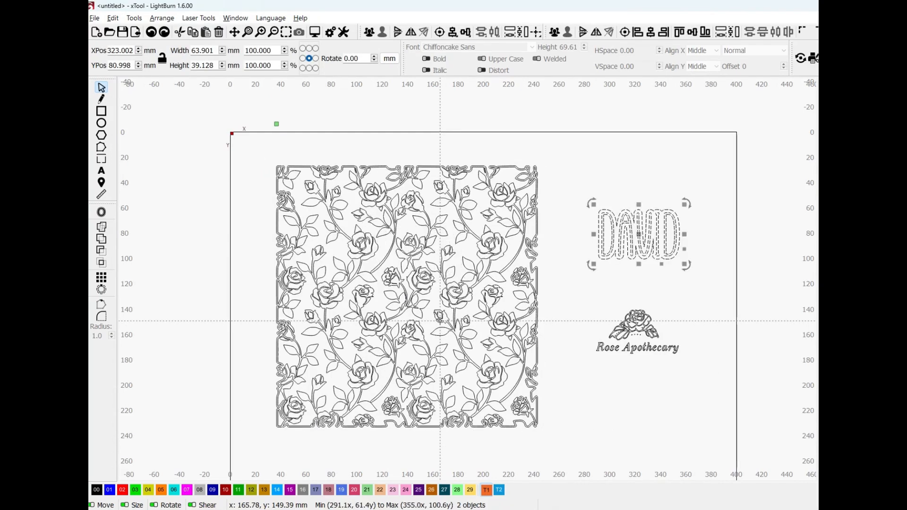
{"action": "left_click", "coordinate": [567, 310]}
{"action": "key", "text": "ctrl+z"}
{"action": "key", "text": "ctrl+z"}
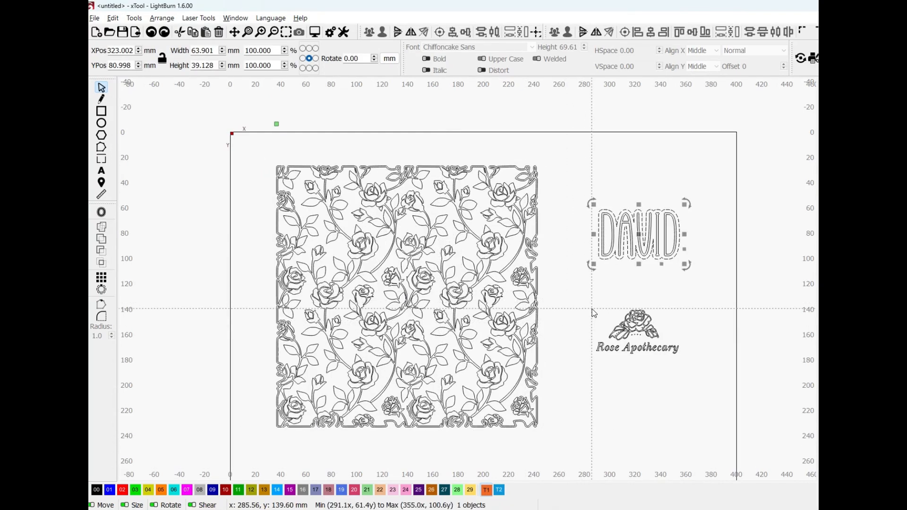
{"action": "left_click", "coordinate": [591, 309]}
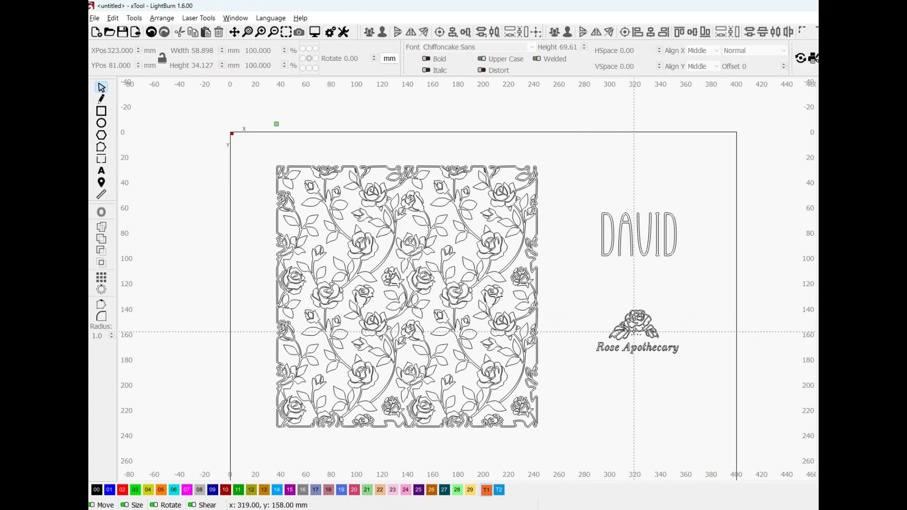
Move the Rose Apothecary logo up to about Y 146.5 mm, closer beneath the name text
{"action": "left_click_drag", "start_coordinate": [639, 332], "coordinate": [637, 318]}
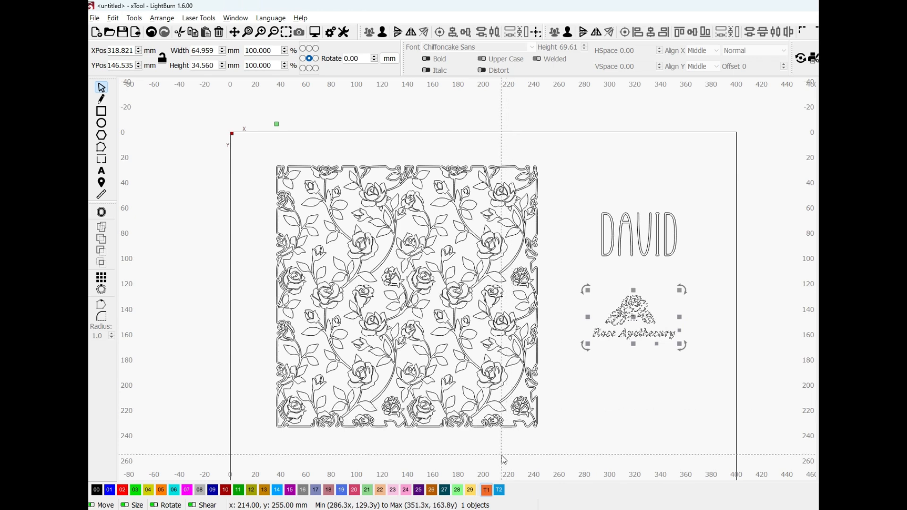
{"action": "left_click", "coordinate": [616, 356]}
{"action": "left_click", "coordinate": [623, 308]}
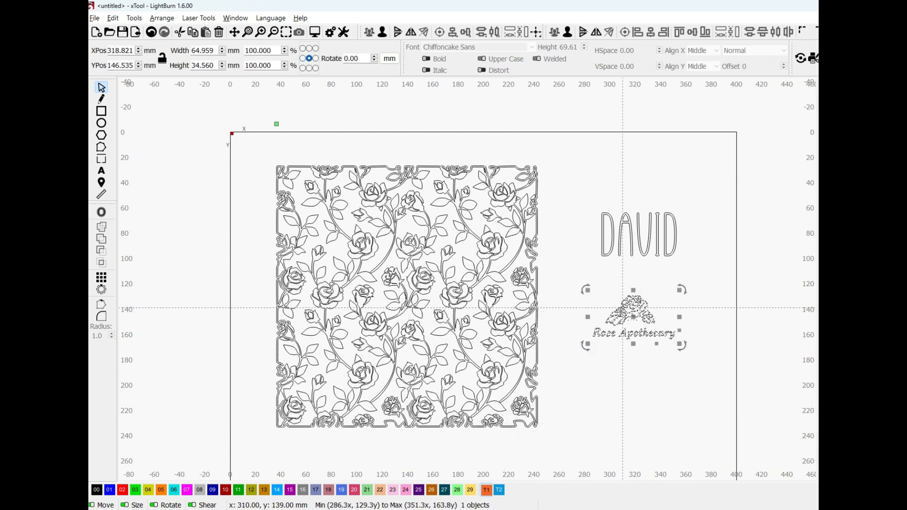
Offset the Rose Apothecary logo outward by 3.50 mm with round corners, outer shapes only, keeping the original logo
{"action": "left_click", "coordinate": [102, 212]}
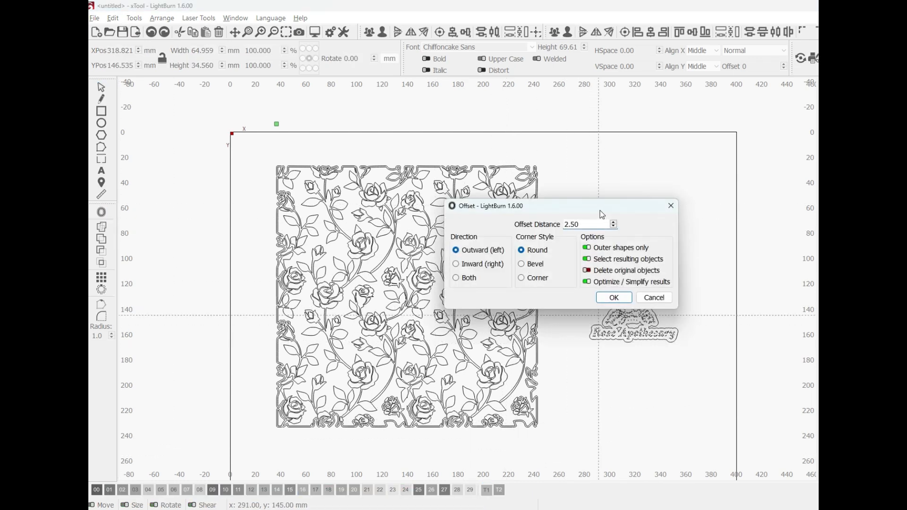
{"action": "left_click_drag", "start_coordinate": [603, 215], "coordinate": [502, 210]}
{"action": "scroll", "coordinate": [629, 322], "scroll_direction": "up", "scroll_amount": 2}
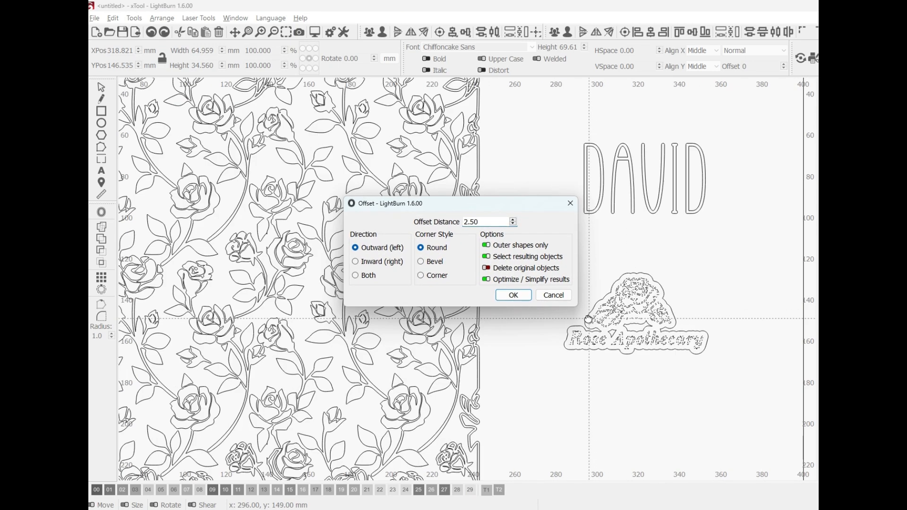
{"action": "scroll", "coordinate": [589, 320], "scroll_direction": "up", "scroll_amount": 2}
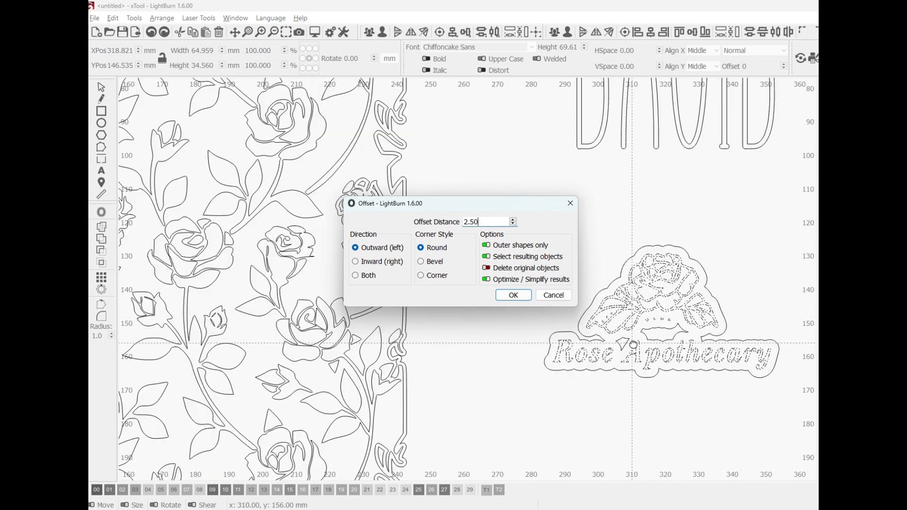
{"action": "left_click", "coordinate": [514, 221]}
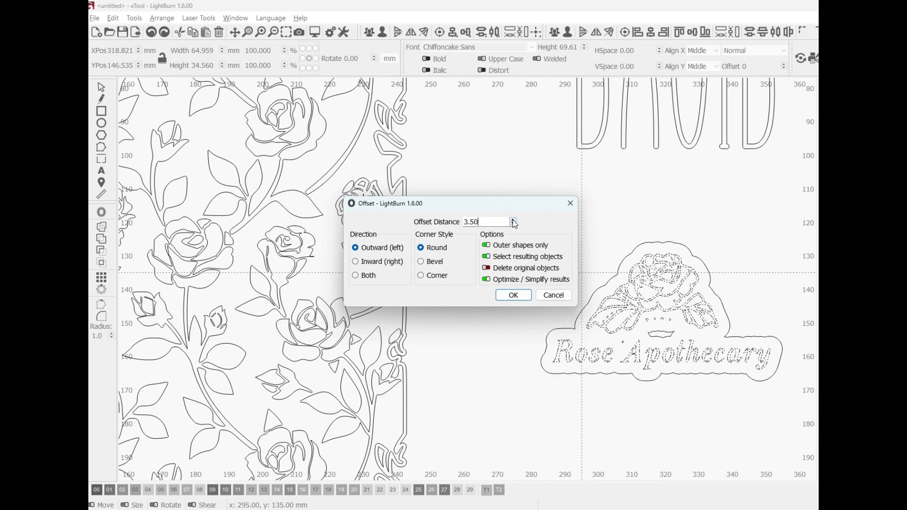
{"action": "left_click", "coordinate": [514, 224]}
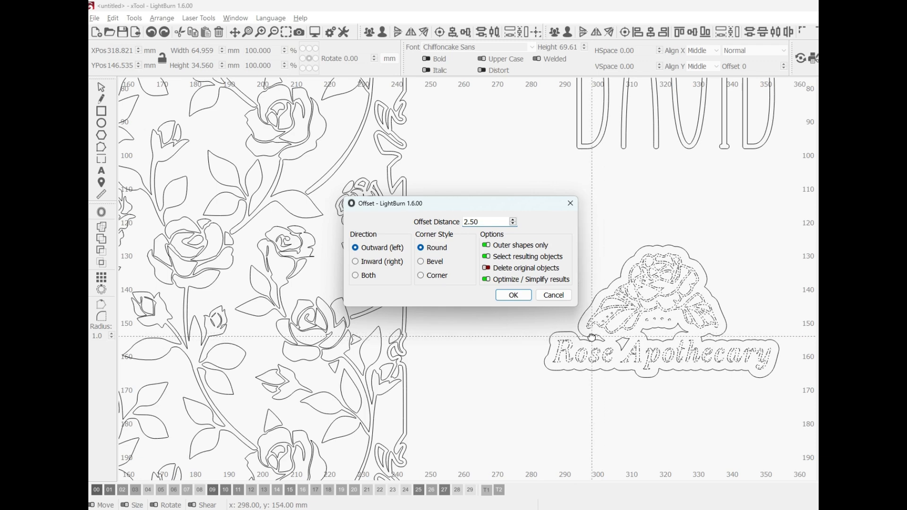
{"action": "left_click", "coordinate": [514, 220]}
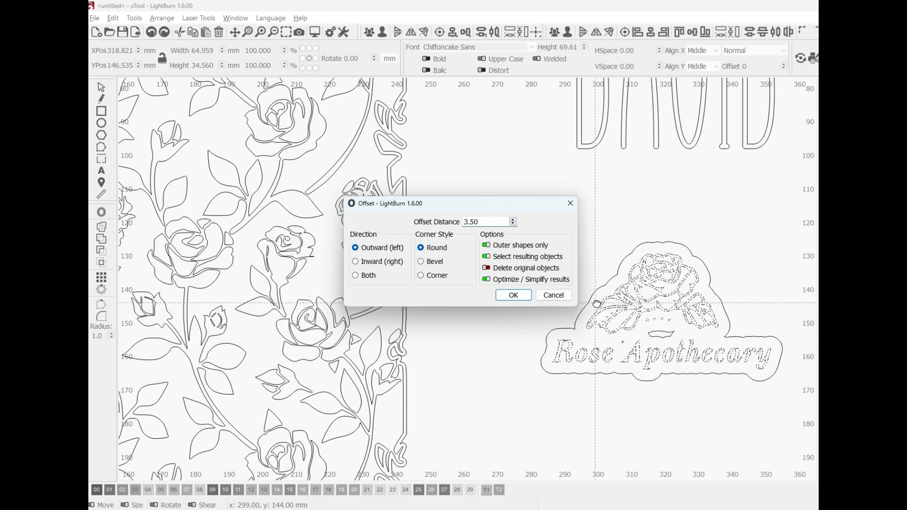
{"action": "left_click", "coordinate": [510, 296]}
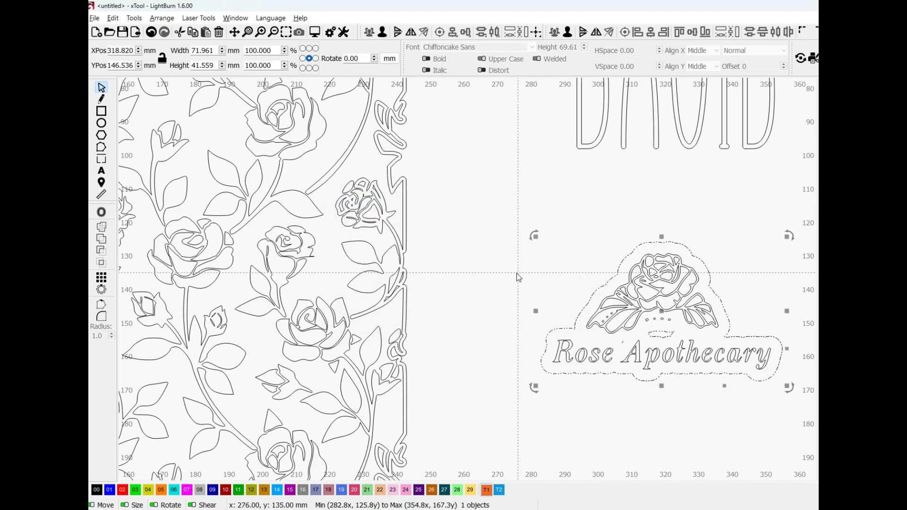
Ungroup the offset outline around the Rose Apothecary logo into separate shapes
{"action": "left_click", "coordinate": [709, 394]}
{"action": "left_click", "coordinate": [669, 373]}
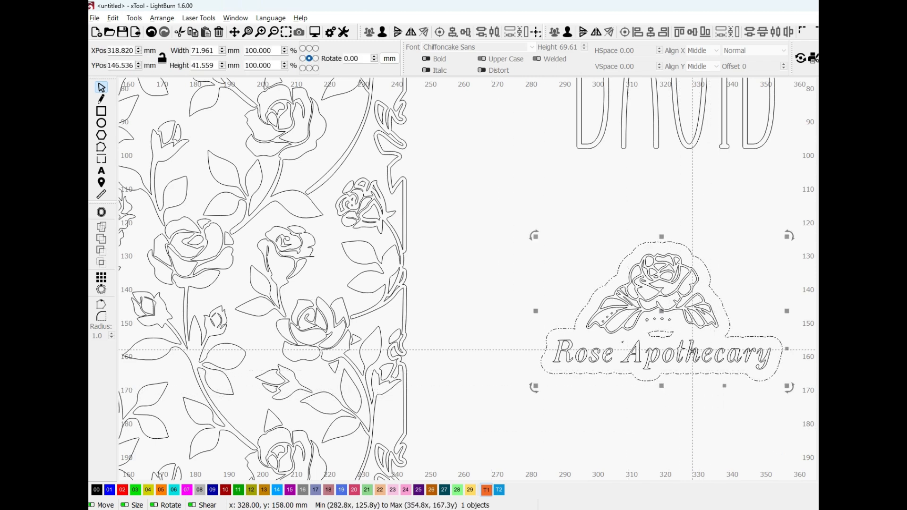
{"action": "scroll", "coordinate": [693, 350], "scroll_direction": "up", "scroll_amount": 4}
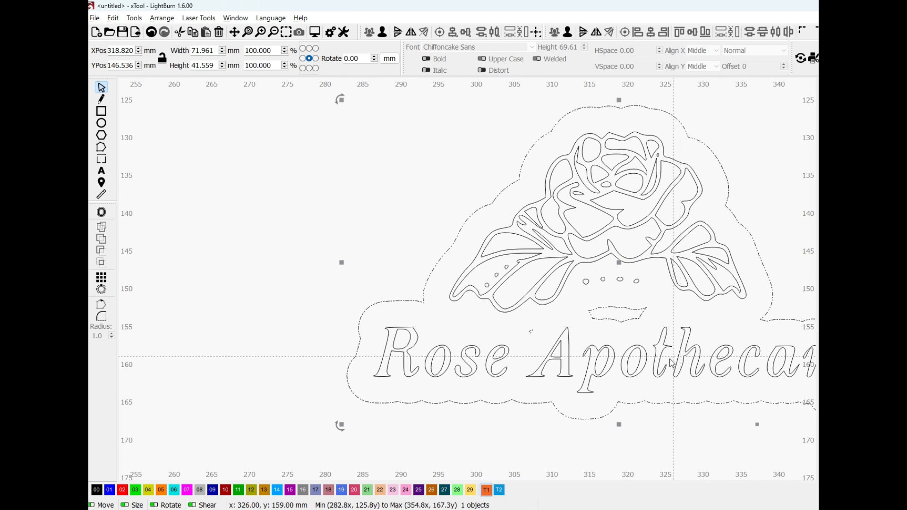
{"action": "right_click", "coordinate": [558, 411]}
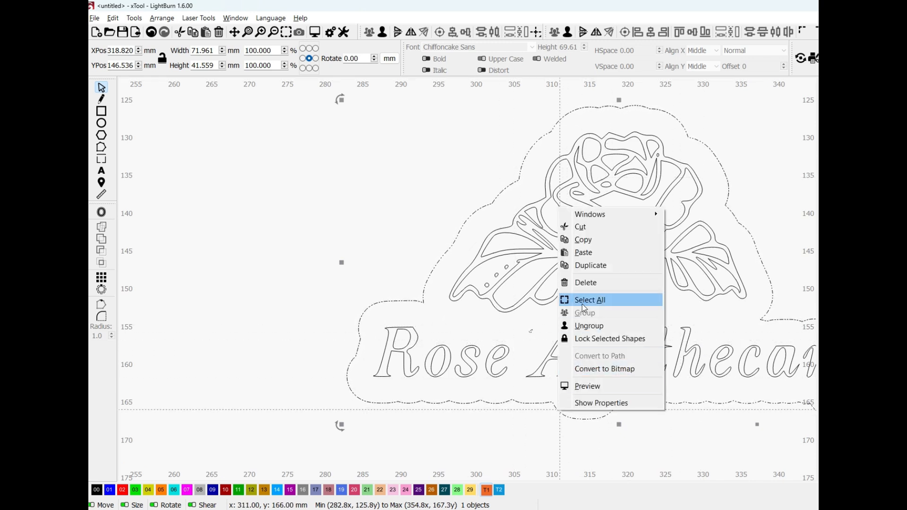
{"action": "left_click", "coordinate": [594, 326]}
{"action": "left_click", "coordinate": [544, 424]}
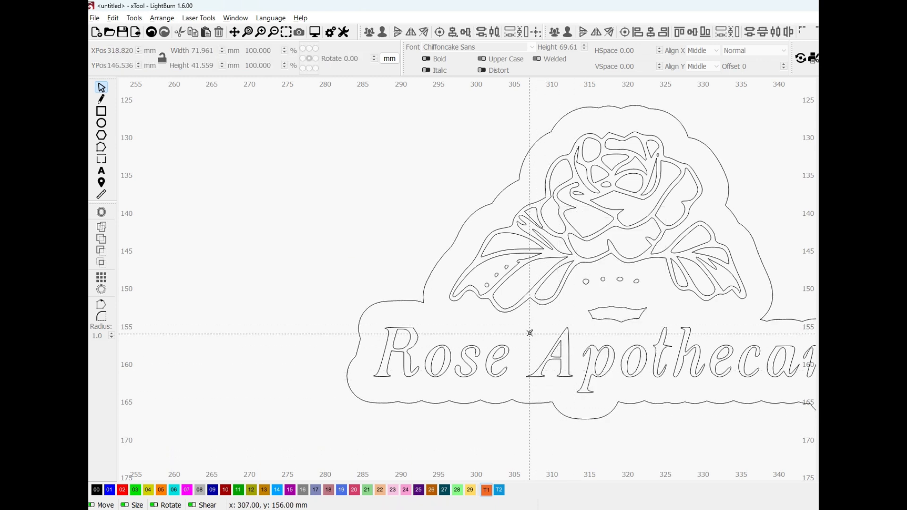
Delete the two leftover inner offset shapes, the tiny one beside the letter A and the larger one beneath the rose
{"action": "left_click", "coordinate": [530, 332]}
{"action": "key", "text": "Delete"}
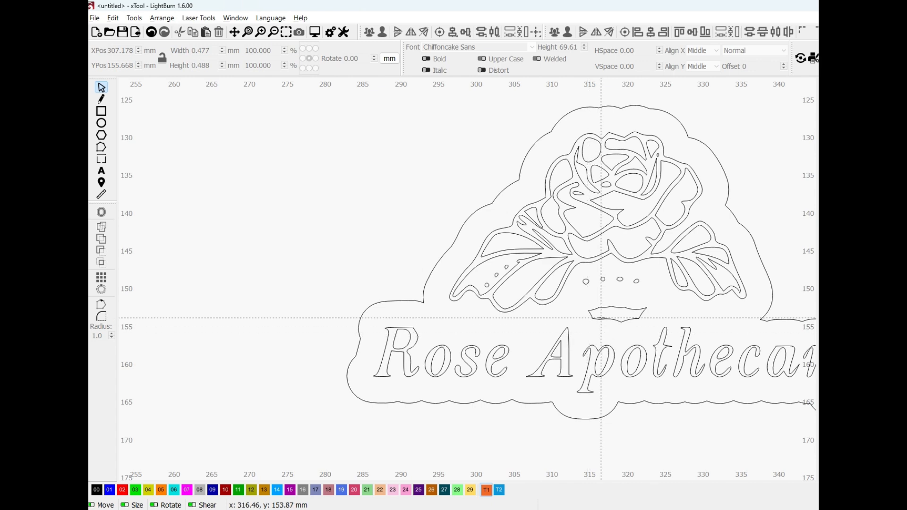
{"action": "left_click", "coordinate": [603, 318]}
{"action": "key", "text": "Delete"}
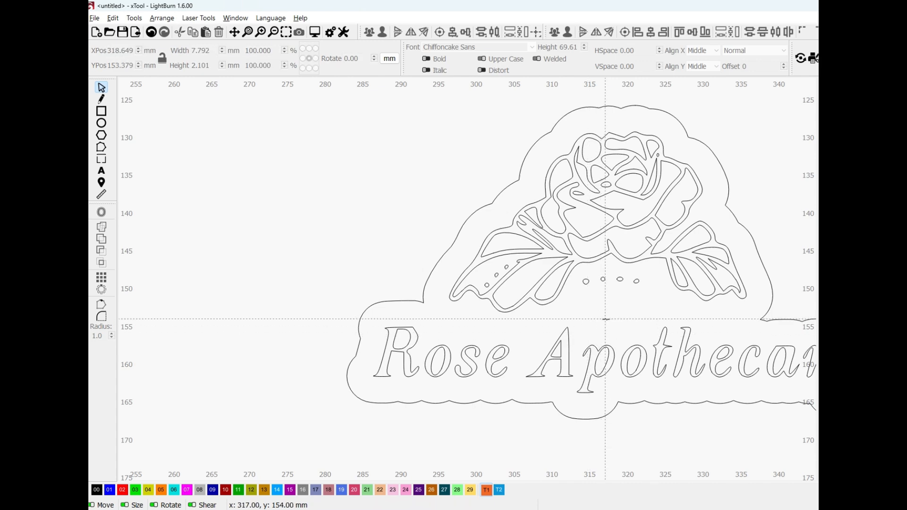
Align the logo and its offset outline with the rose pattern using Align V-Center
{"action": "scroll", "coordinate": [569, 328], "scroll_direction": "down", "scroll_amount": 5}
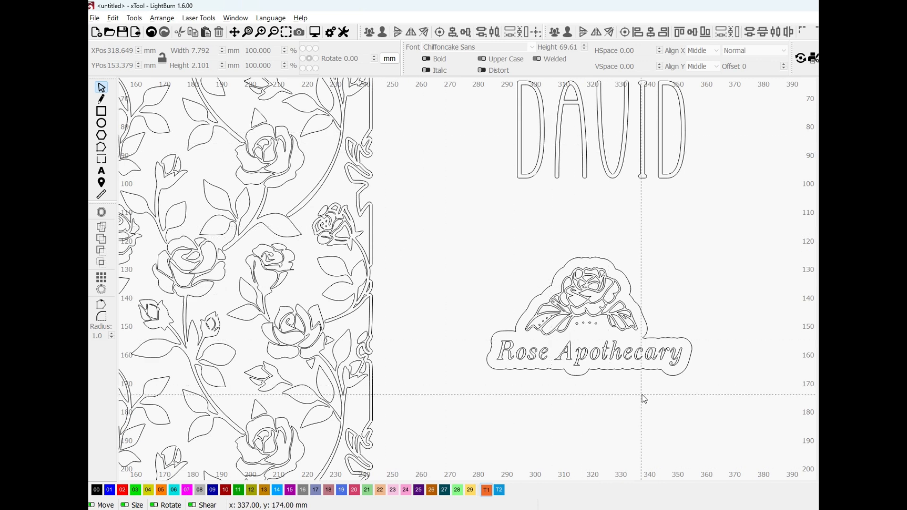
{"action": "scroll", "coordinate": [643, 396], "scroll_direction": "down", "scroll_amount": 2}
{"action": "scroll", "coordinate": [562, 394], "scroll_direction": "down", "scroll_amount": 2}
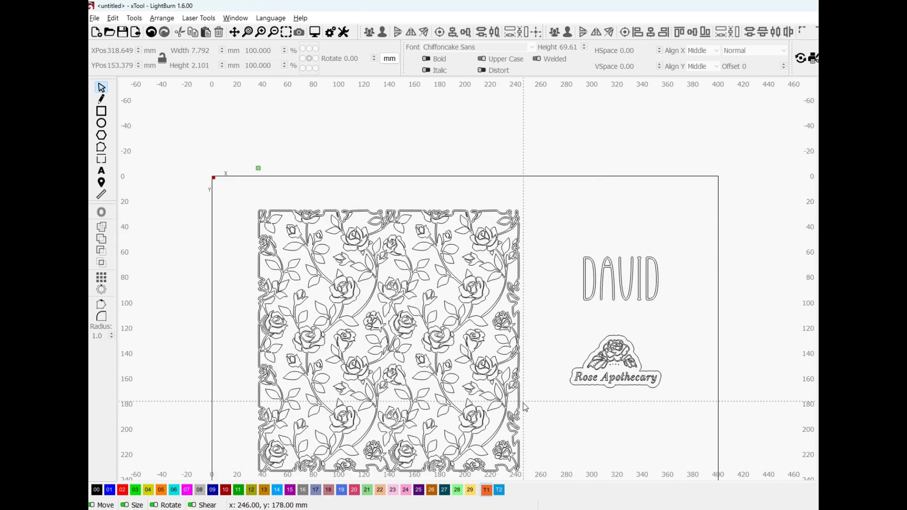
{"action": "scroll", "coordinate": [416, 416], "scroll_direction": "up", "scroll_amount": 1}
{"action": "left_click_drag", "start_coordinate": [414, 354], "coordinate": [407, 307]}
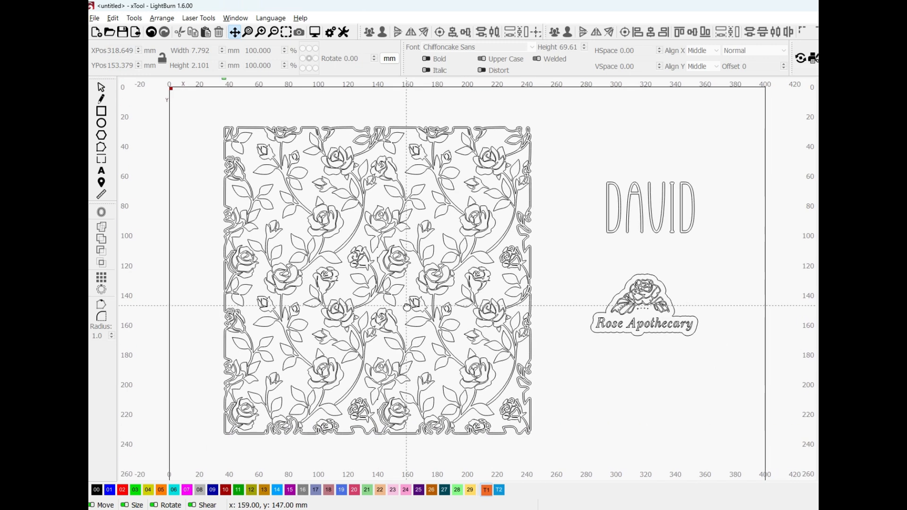
{"action": "left_click", "coordinate": [604, 278]}
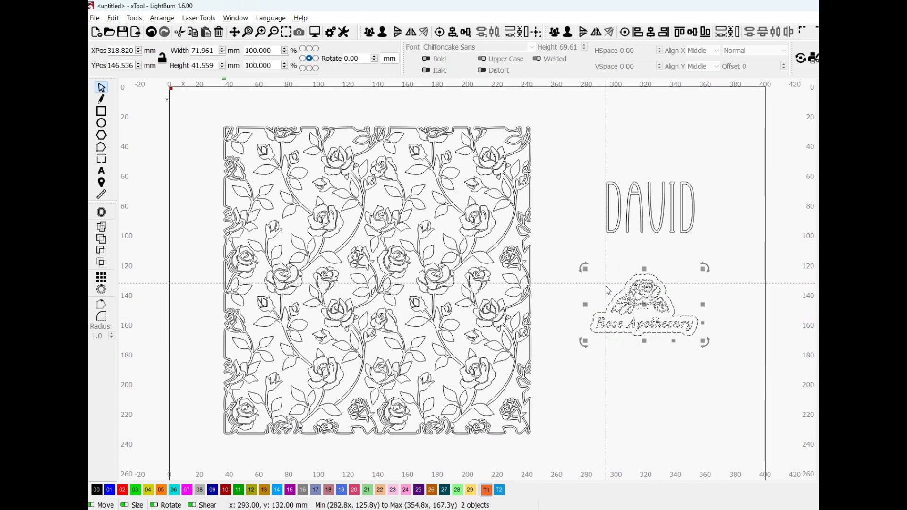
{"action": "left_click", "coordinate": [531, 302], "text": "shift"}
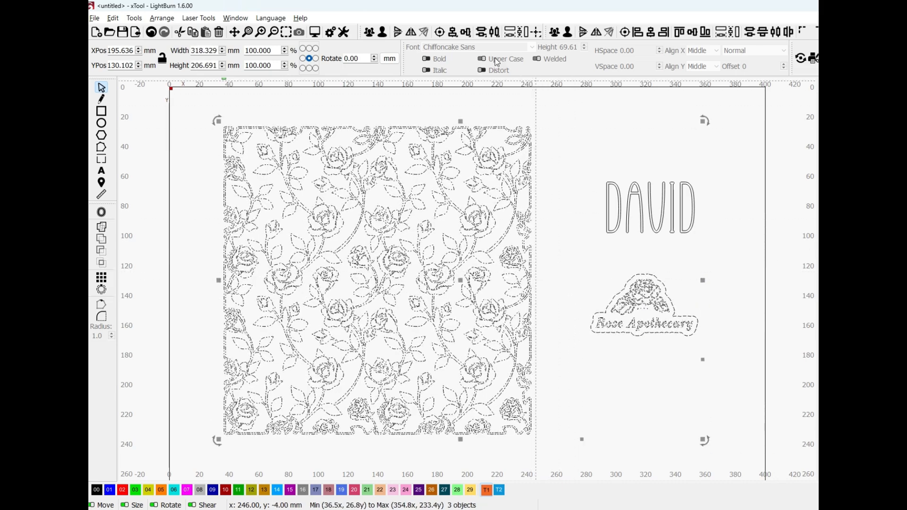
{"action": "left_click", "coordinate": [453, 34]}
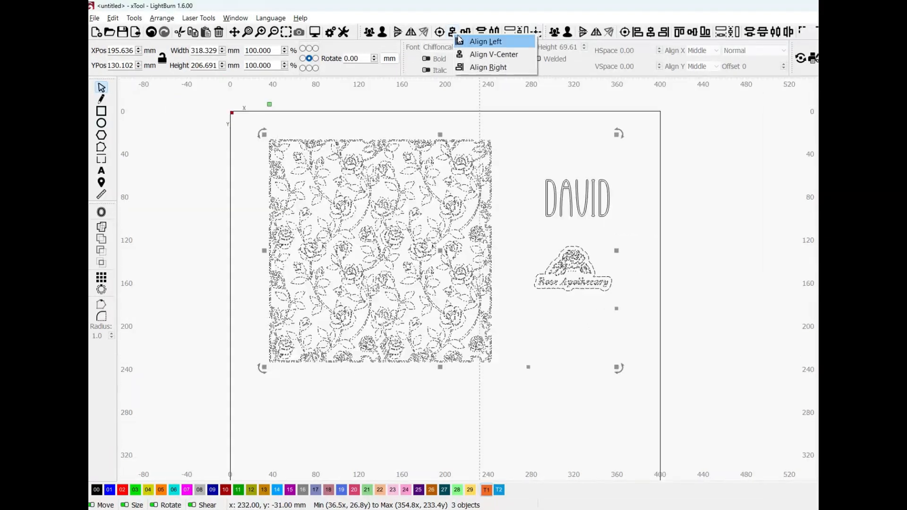
{"action": "left_click", "coordinate": [473, 52]}
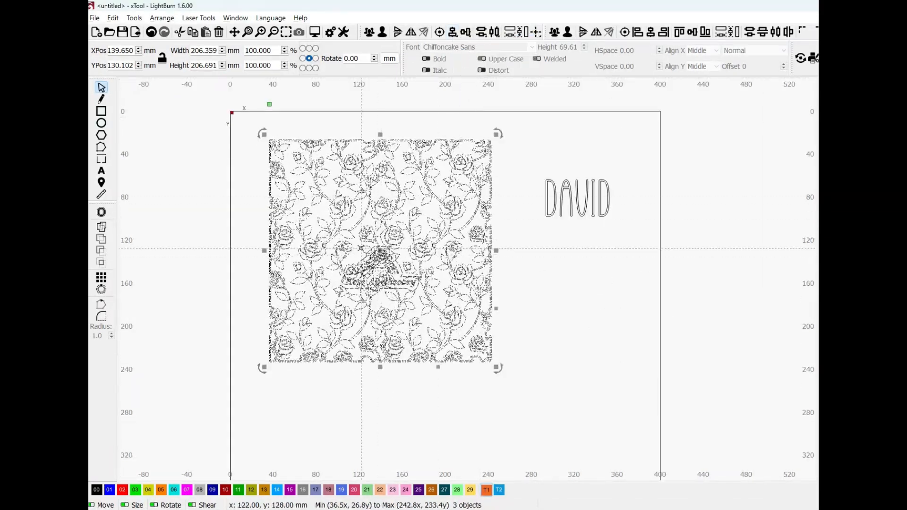
Move the Rose Apothecary logo together with its offset outline 50 mm upward on the rose pattern
{"action": "scroll", "coordinate": [310, 251], "scroll_direction": "up", "scroll_amount": 5}
{"action": "left_click", "coordinate": [558, 265]}
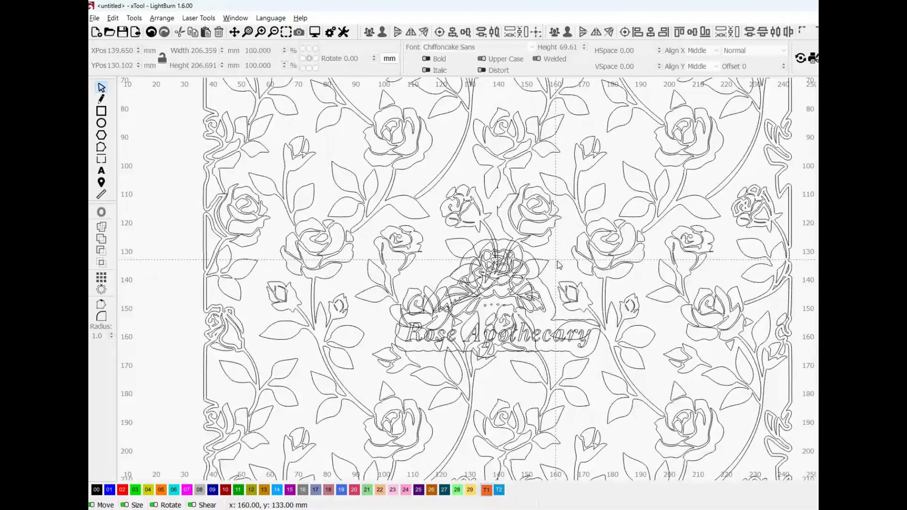
{"action": "left_click", "coordinate": [547, 292]}
{"action": "left_click", "coordinate": [542, 295], "text": "shift"}
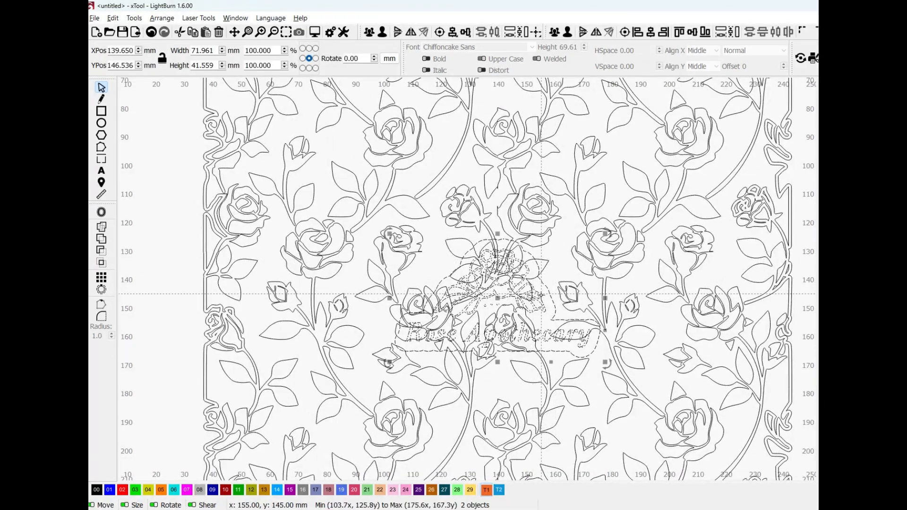
{"action": "scroll", "coordinate": [529, 358], "scroll_direction": "down", "scroll_amount": 2}
{"action": "scroll", "coordinate": [528, 361], "scroll_direction": "down", "scroll_amount": 1}
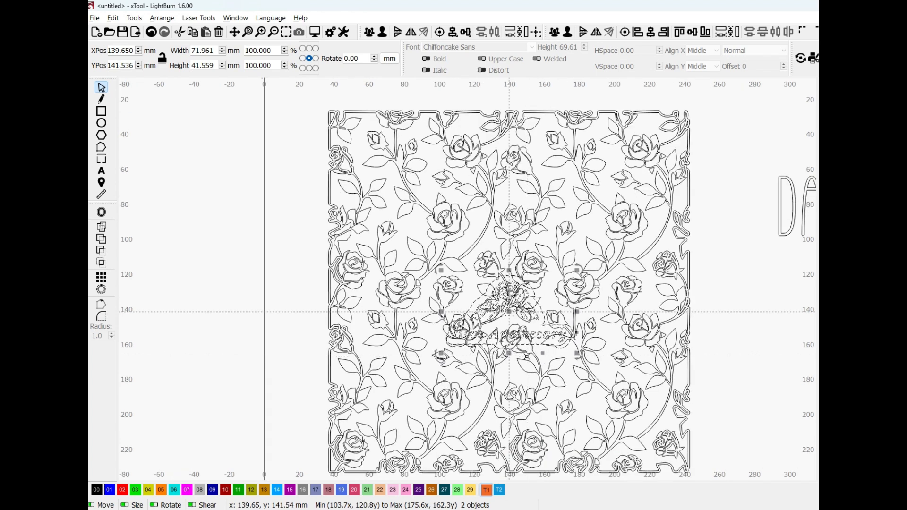
{"action": "key", "text": "shift+Up"}
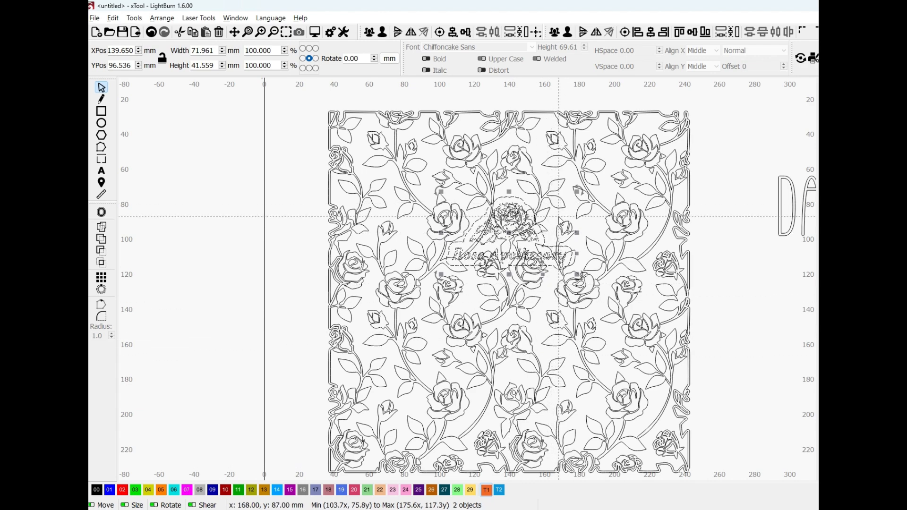
{"action": "key", "text": "Escape"}
Try to subtract the rose pattern from the logo's offset outline with Boolean Subtract
{"action": "scroll", "coordinate": [560, 220], "scroll_direction": "up", "scroll_amount": 4}
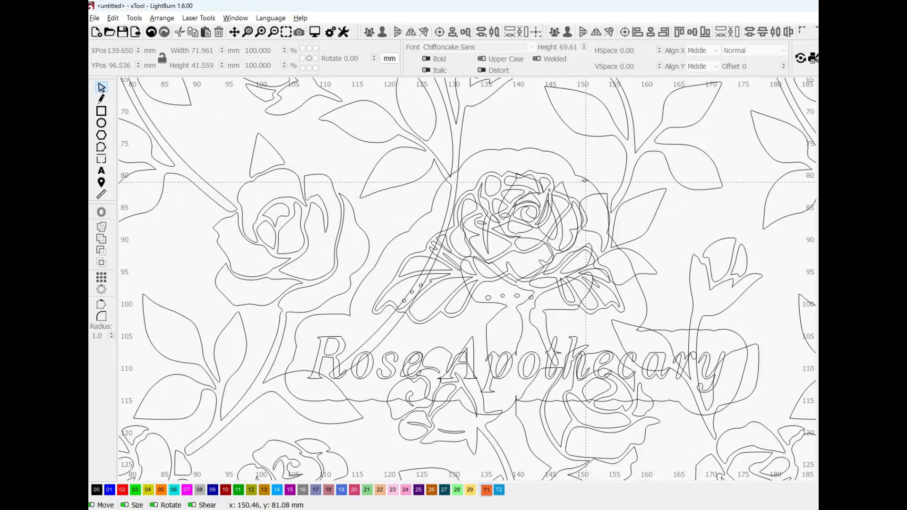
{"action": "left_click", "coordinate": [584, 179]}
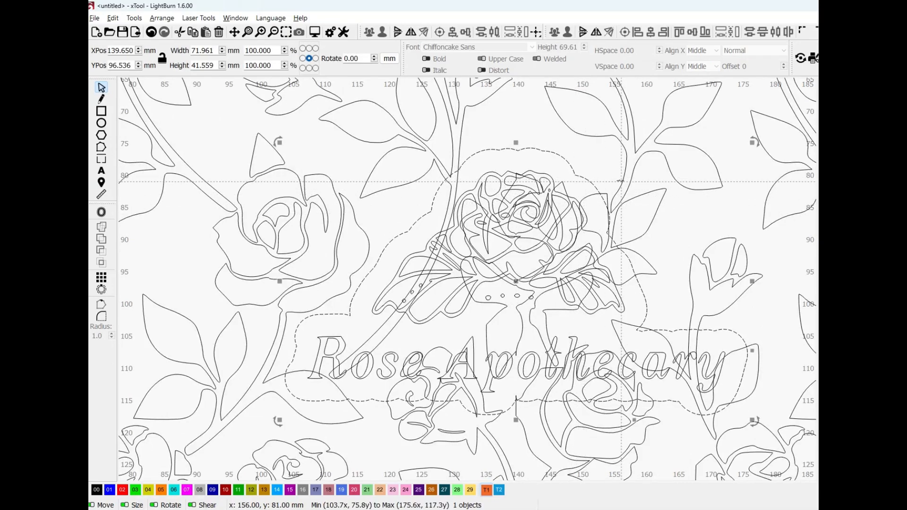
{"action": "left_click", "coordinate": [621, 181]}
{"action": "scroll", "coordinate": [622, 181], "scroll_direction": "down", "scroll_amount": 8}
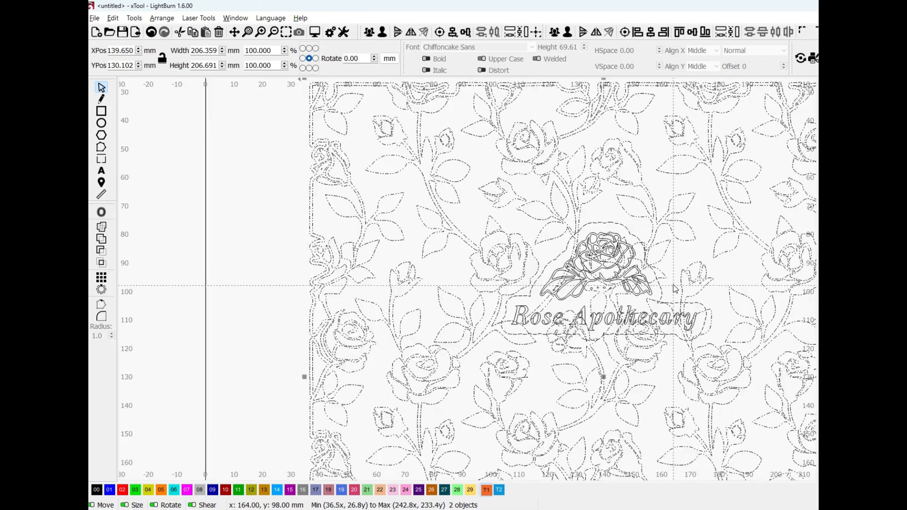
{"action": "left_click_drag", "start_coordinate": [611, 339], "coordinate": [451, 282]}
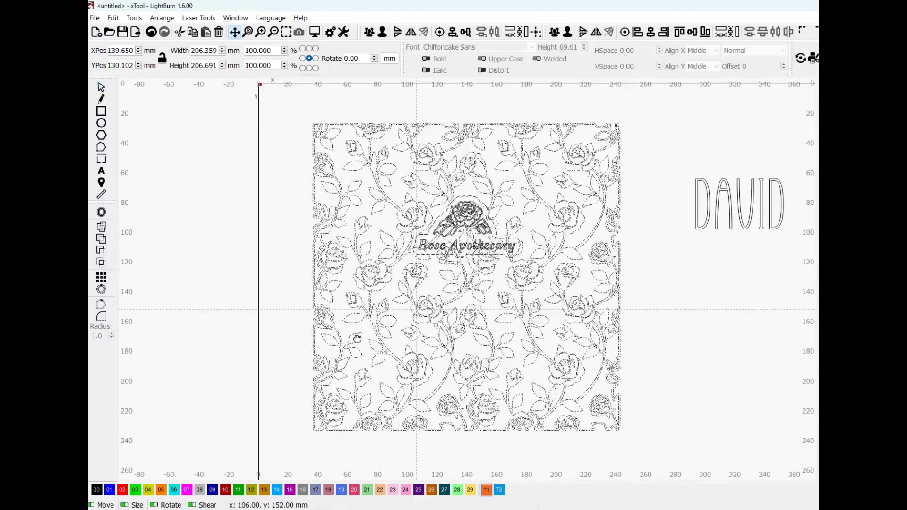
{"action": "left_click", "coordinate": [102, 253]}
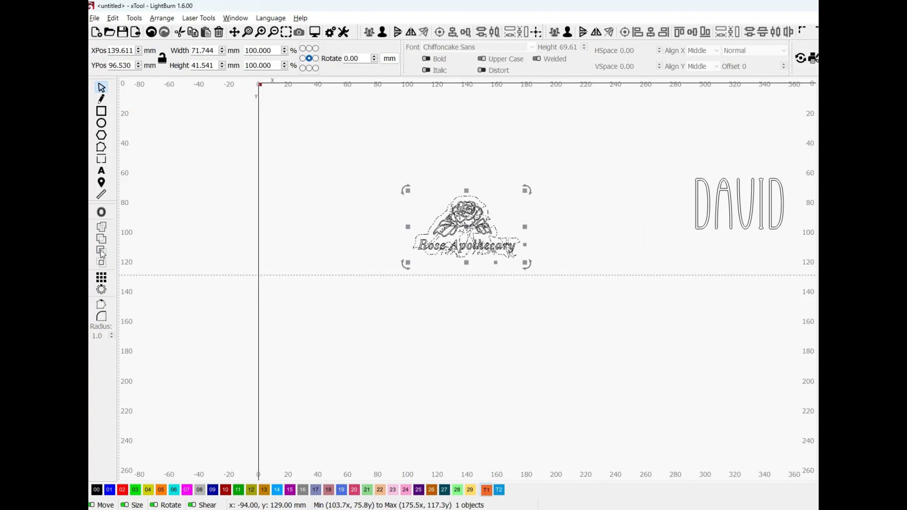
{"action": "key", "text": "ctrl+z"}
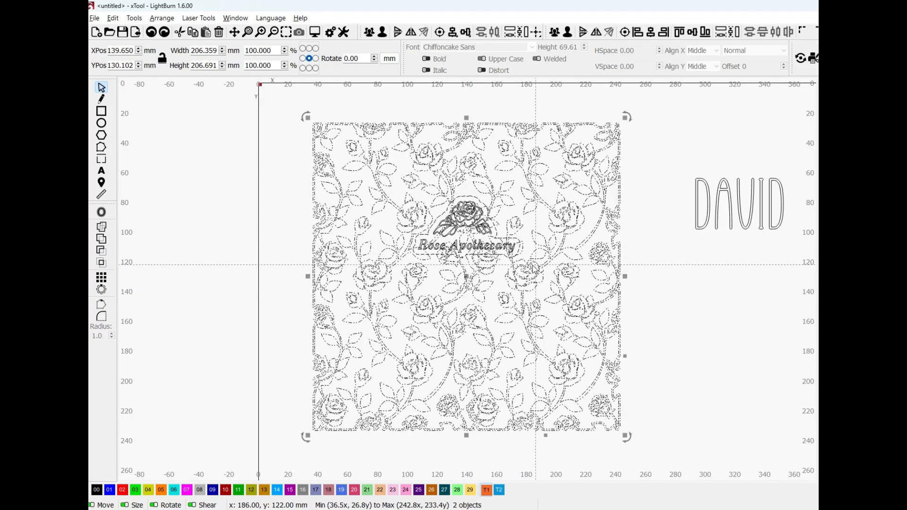
Try to subtract the logo's offset outline from the rose pattern at the logo's present position
{"action": "scroll", "coordinate": [502, 225], "scroll_direction": "up", "scroll_amount": 5}
{"action": "left_click", "coordinate": [510, 245]}
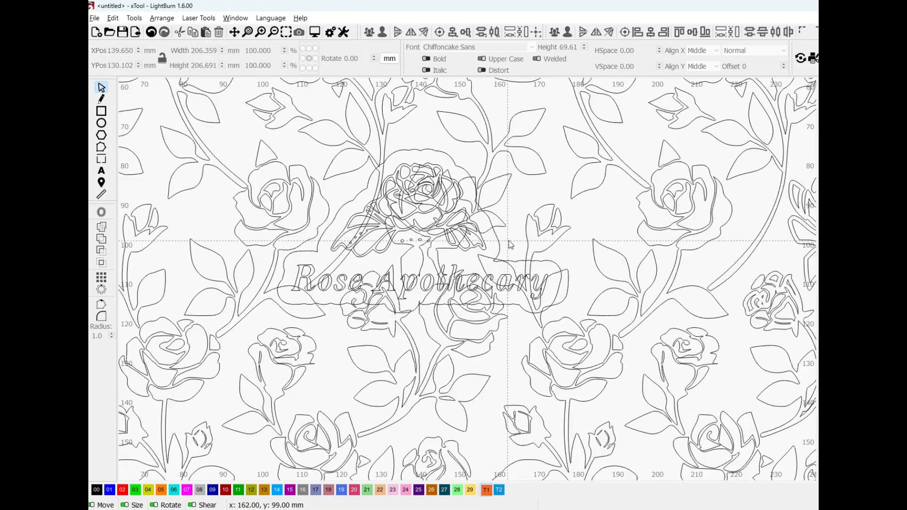
{"action": "left_click", "coordinate": [499, 241]}
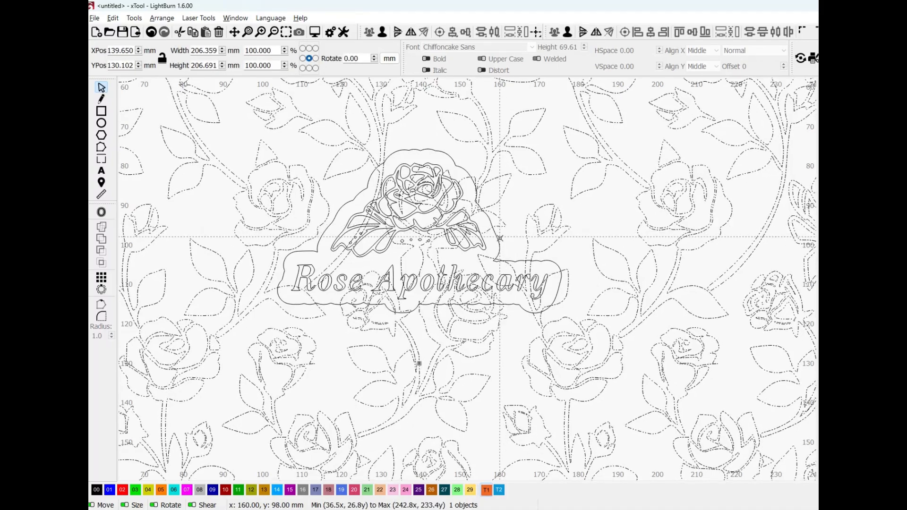
{"action": "left_click", "coordinate": [499, 239], "text": "shift"}
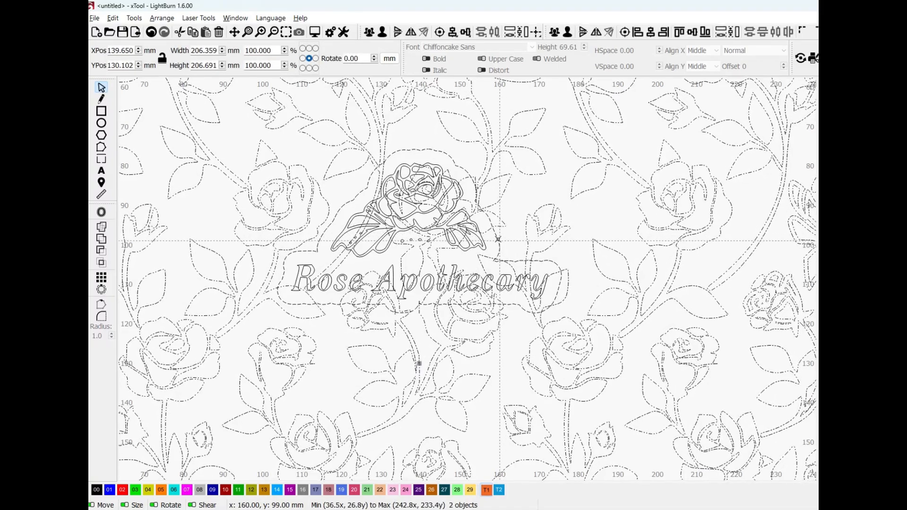
{"action": "scroll", "coordinate": [546, 336], "scroll_direction": "down", "scroll_amount": 2}
{"action": "scroll", "coordinate": [546, 339], "scroll_direction": "down", "scroll_amount": 3}
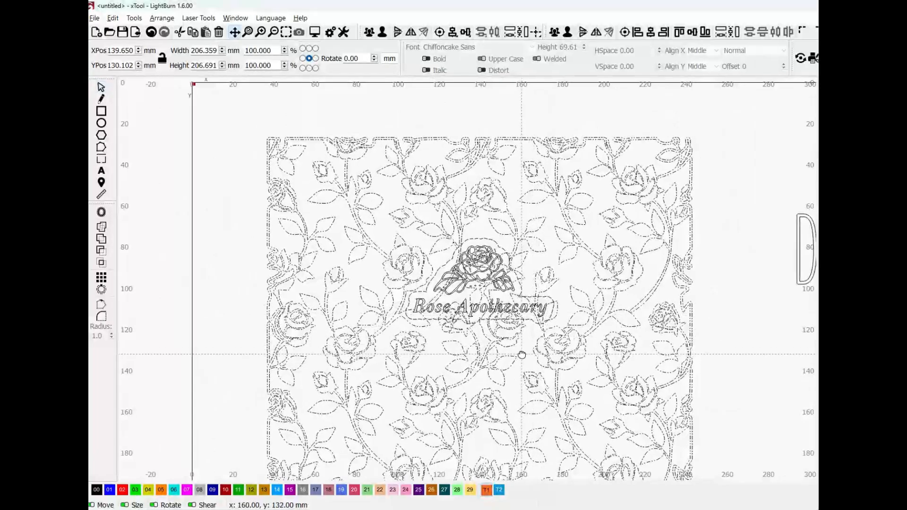
{"action": "scroll", "coordinate": [494, 304], "scroll_direction": "down", "scroll_amount": 2}
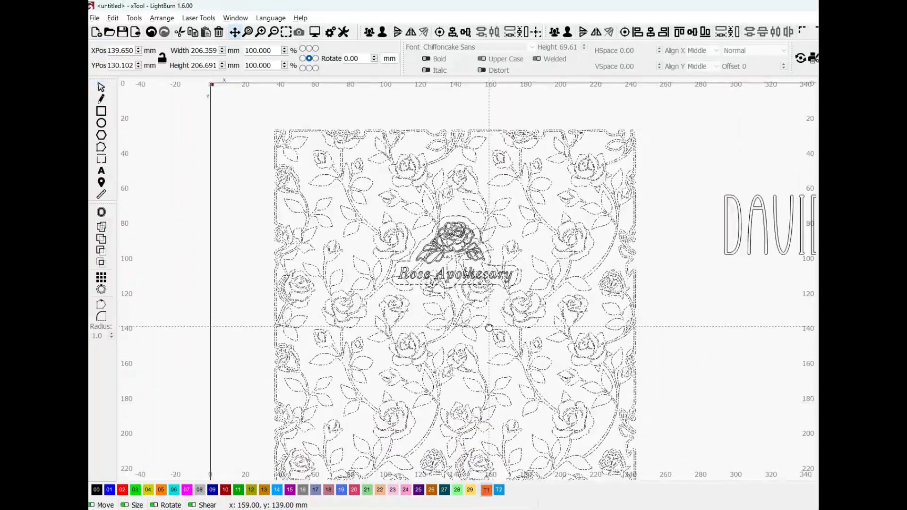
{"action": "left_click", "coordinate": [102, 252]}
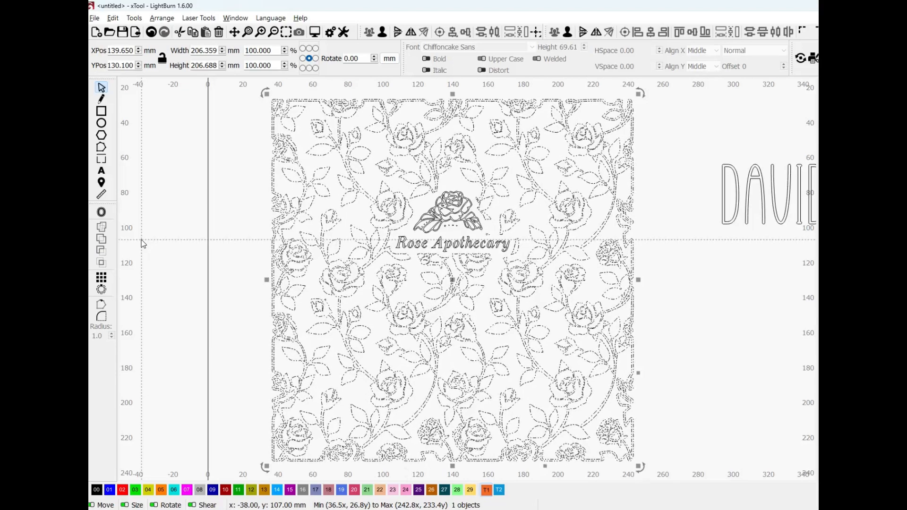
{"action": "scroll", "coordinate": [464, 233], "scroll_direction": "up", "scroll_amount": 4}
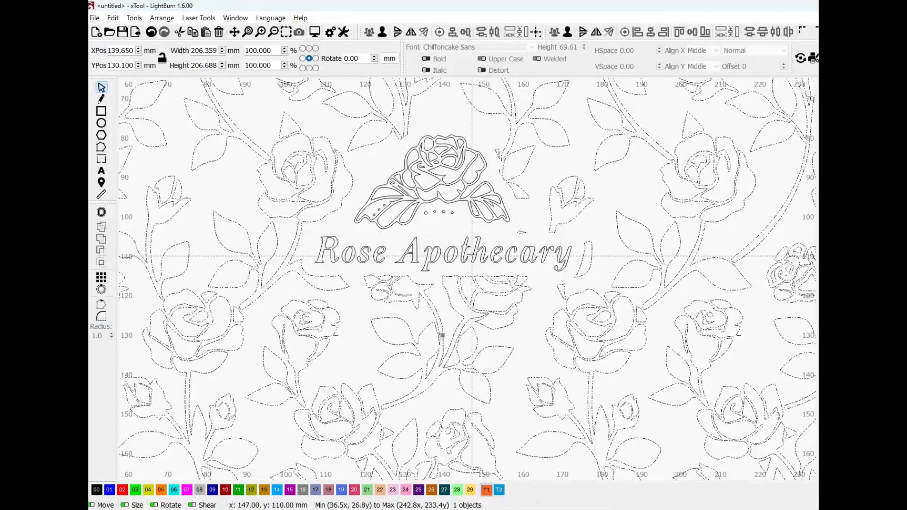
{"action": "scroll", "coordinate": [468, 257], "scroll_direction": "down", "scroll_amount": 1}
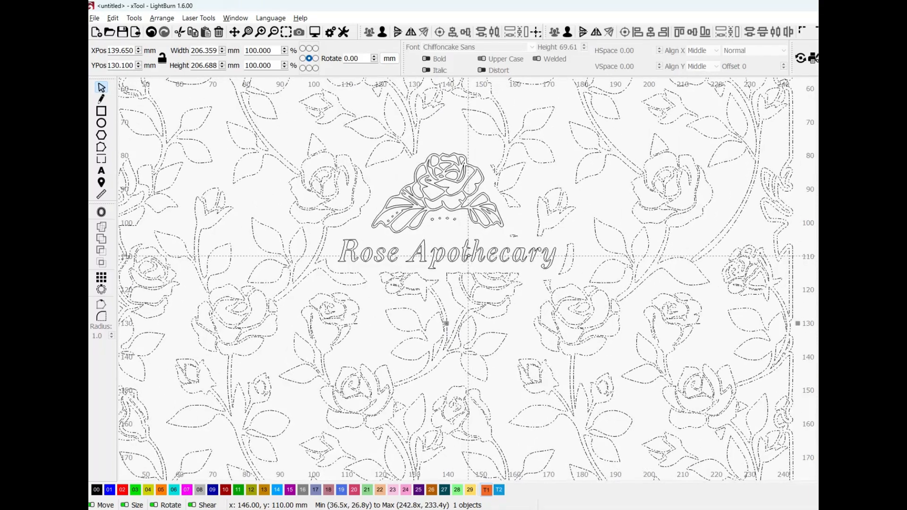
{"action": "key", "text": "ctrl+z"}
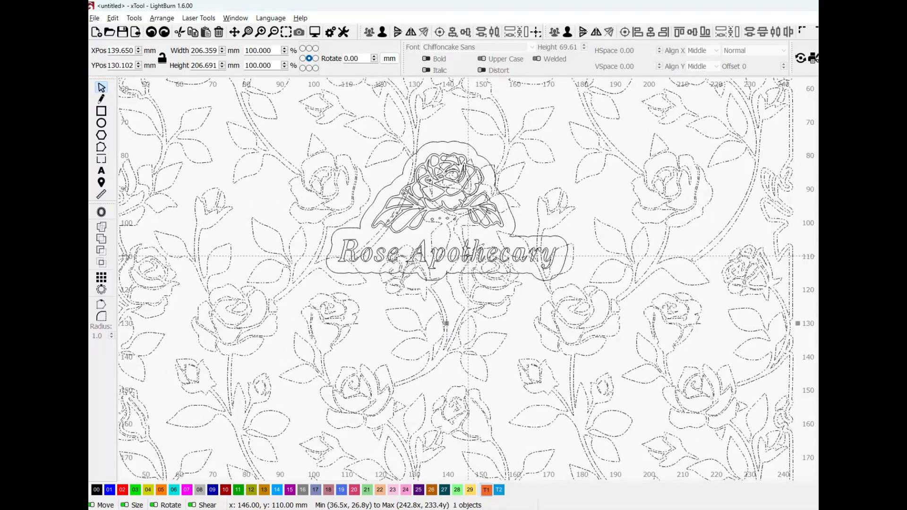
Nudge the Rose Apothecary logo and its offset outline 1 mm upward on the rose pattern
{"action": "left_click", "coordinate": [521, 212]}
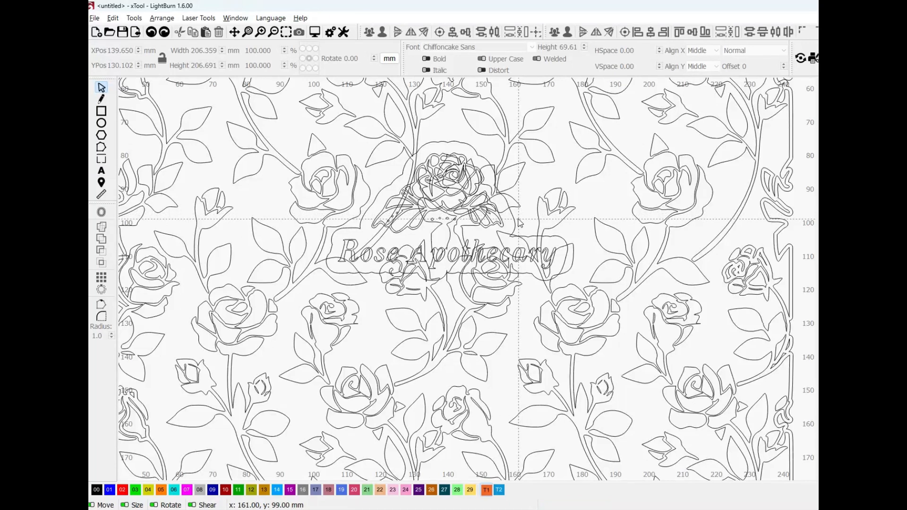
{"action": "left_click", "coordinate": [516, 221]}
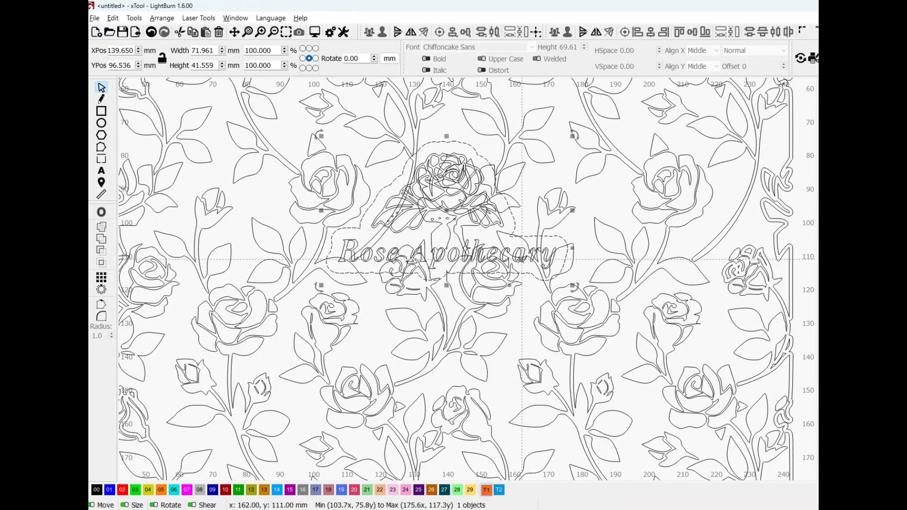
{"action": "left_click", "coordinate": [476, 238], "text": "shift"}
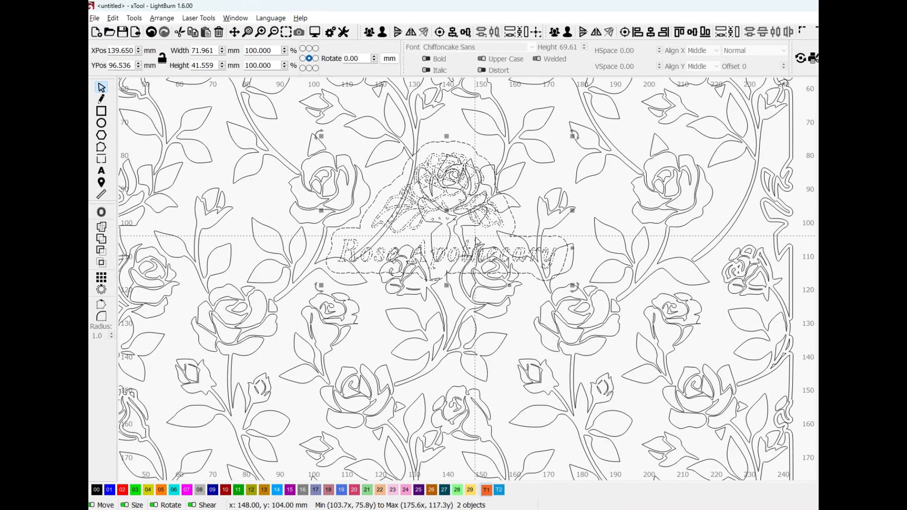
{"action": "key", "text": "Up"}
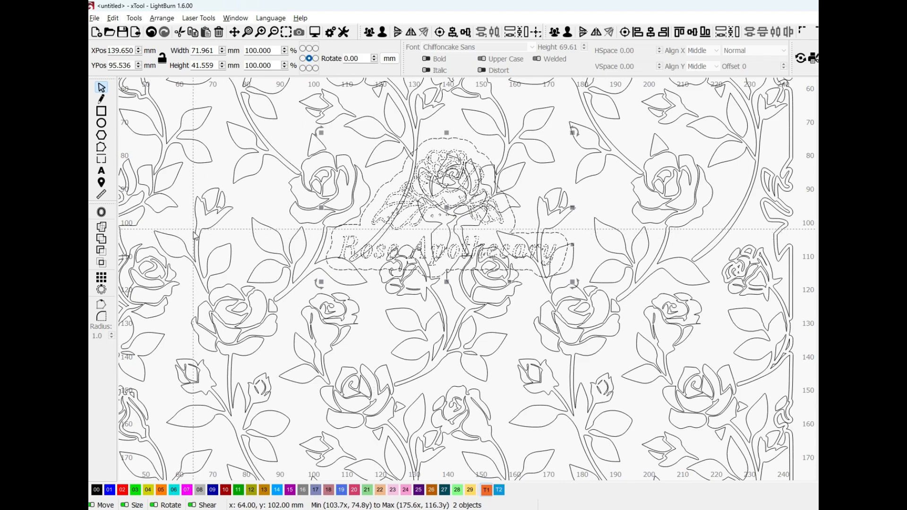
Subtract the logo's offset outline from the rose pattern and inspect the cleared border in filled view
{"action": "left_click", "coordinate": [525, 196]}
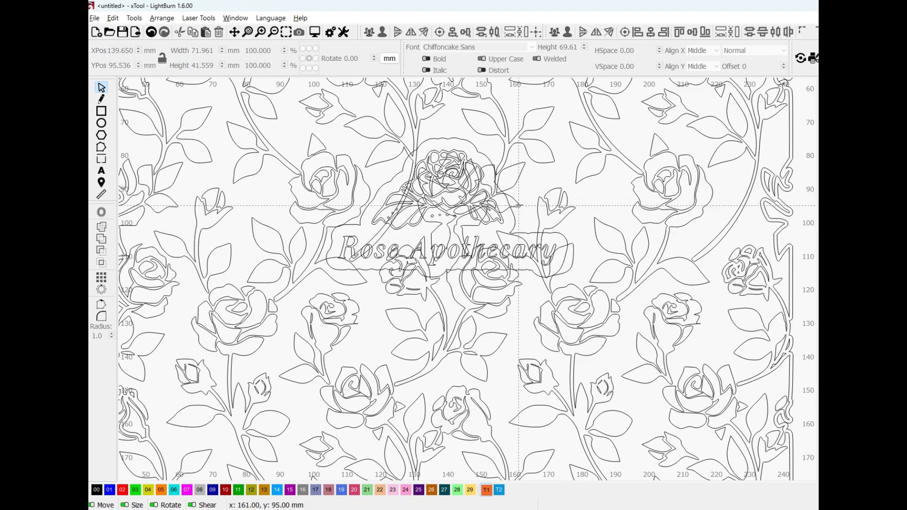
{"action": "key", "text": "ctrl+a"}
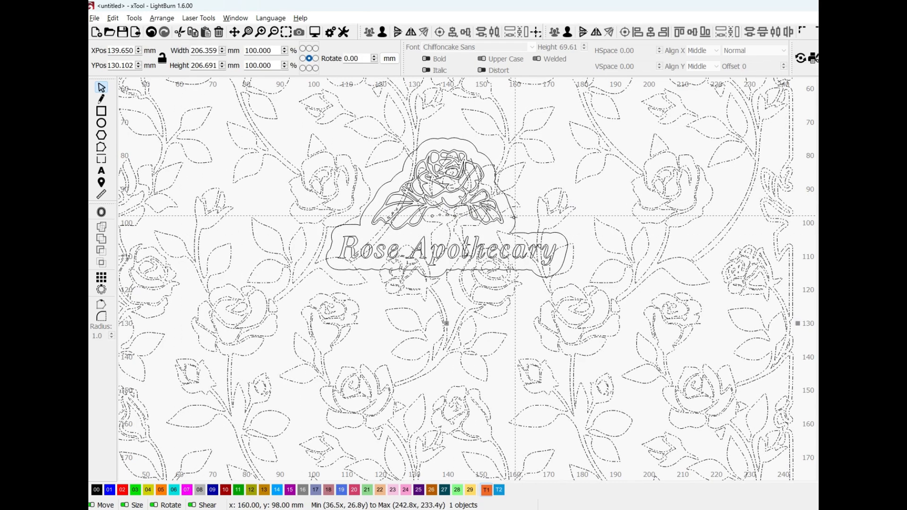
{"action": "left_click", "coordinate": [101, 251]}
{"action": "scroll", "coordinate": [575, 312], "scroll_direction": "down", "scroll_amount": 5}
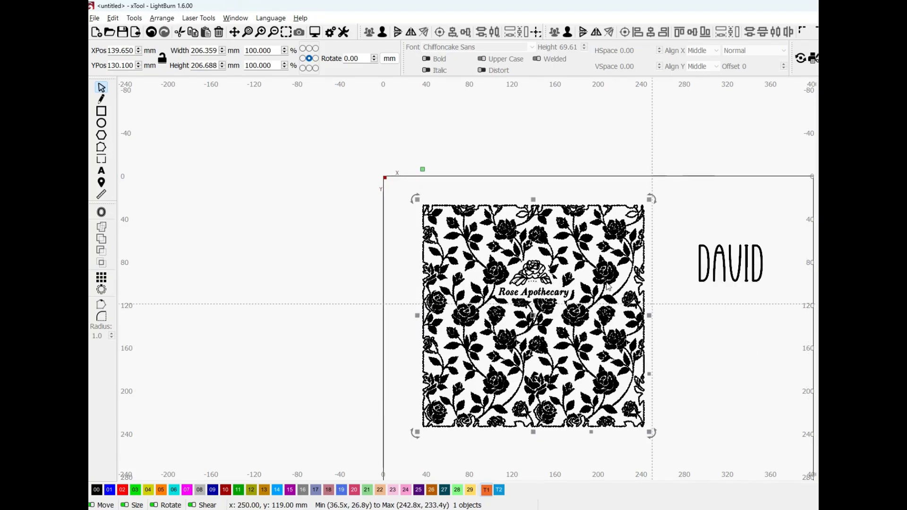
{"action": "scroll", "coordinate": [518, 278], "scroll_direction": "up", "scroll_amount": 4}
{"action": "scroll", "coordinate": [563, 269], "scroll_direction": "up", "scroll_amount": 3}
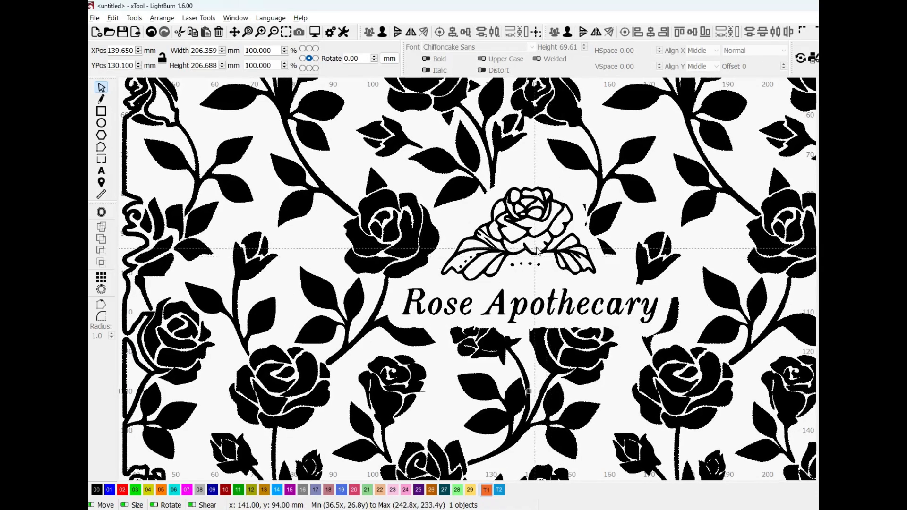
{"action": "scroll", "coordinate": [507, 219], "scroll_direction": "down", "scroll_amount": 4}
{"action": "scroll", "coordinate": [546, 289], "scroll_direction": "down", "scroll_amount": 1}
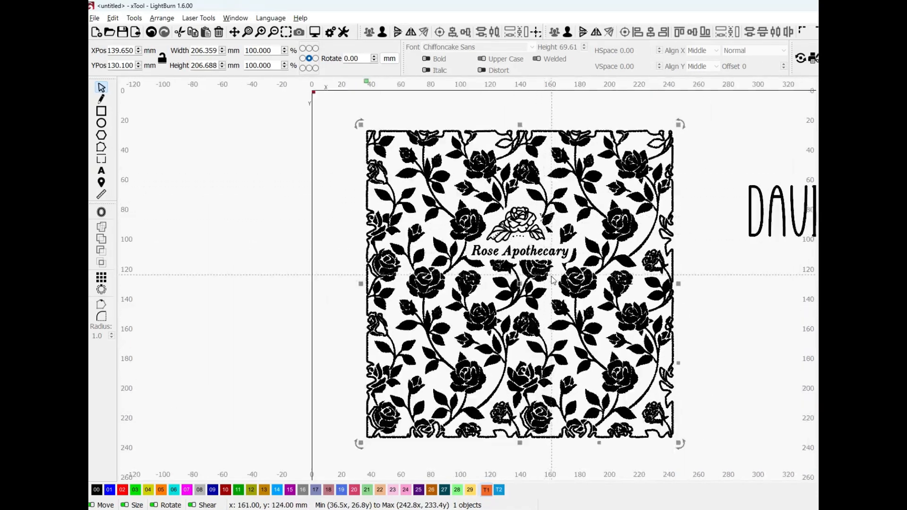
Offset the name text beside the pattern outward by 4.50 mm with round corners, outer shapes only, keeping the original text
{"action": "left_click_drag", "start_coordinate": [546, 289], "coordinate": [483, 283]}
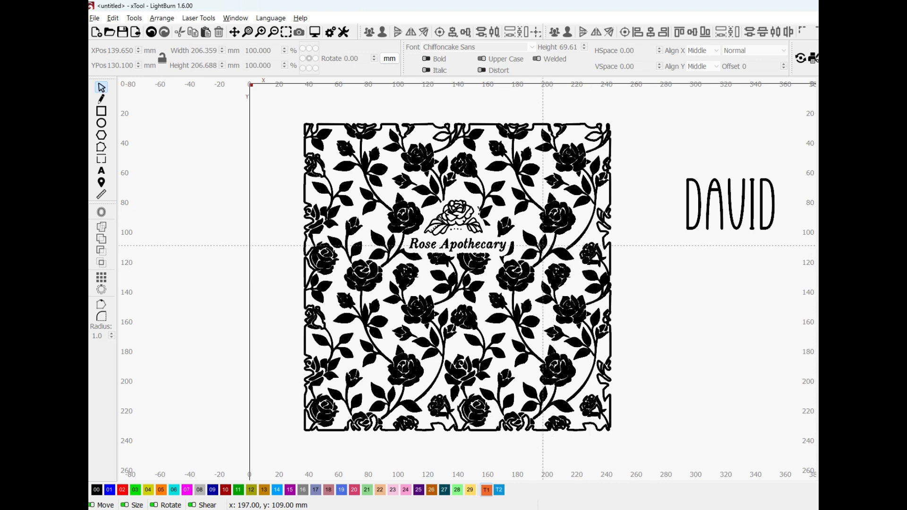
{"action": "left_click", "coordinate": [687, 229]}
{"action": "left_click", "coordinate": [108, 210]}
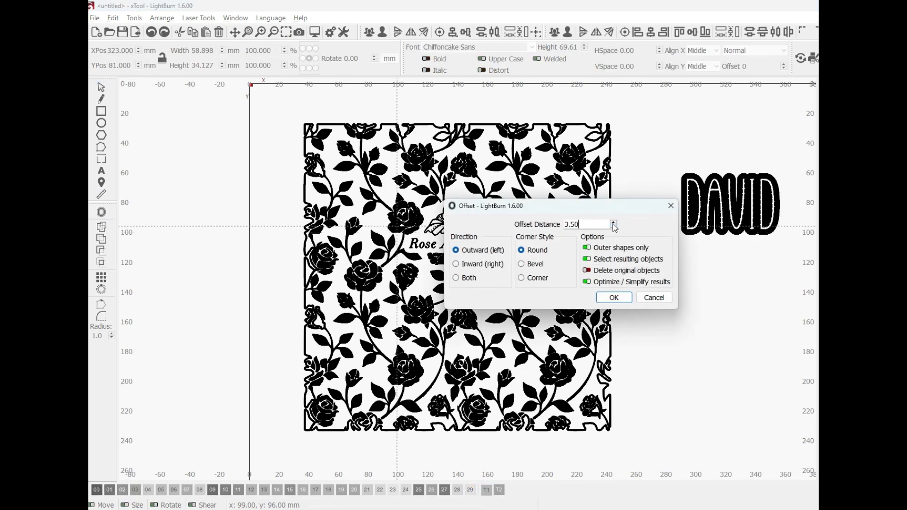
{"action": "left_click", "coordinate": [614, 299]}
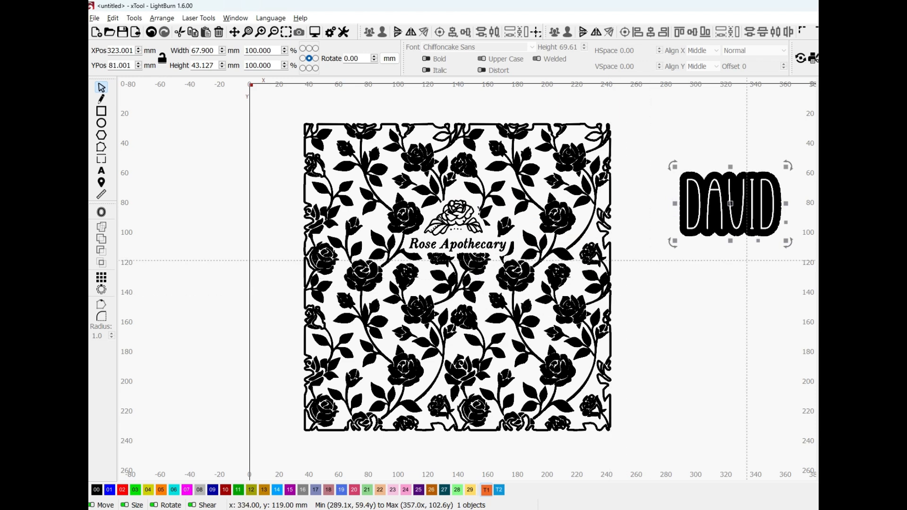
In wireframe view, place the name text and its offset outline on the rose pattern below the logo and centre them horizontally on it
{"action": "key", "text": "alt+shift+w"}
{"action": "left_click_drag", "start_coordinate": [756, 276], "coordinate": [666, 179]}
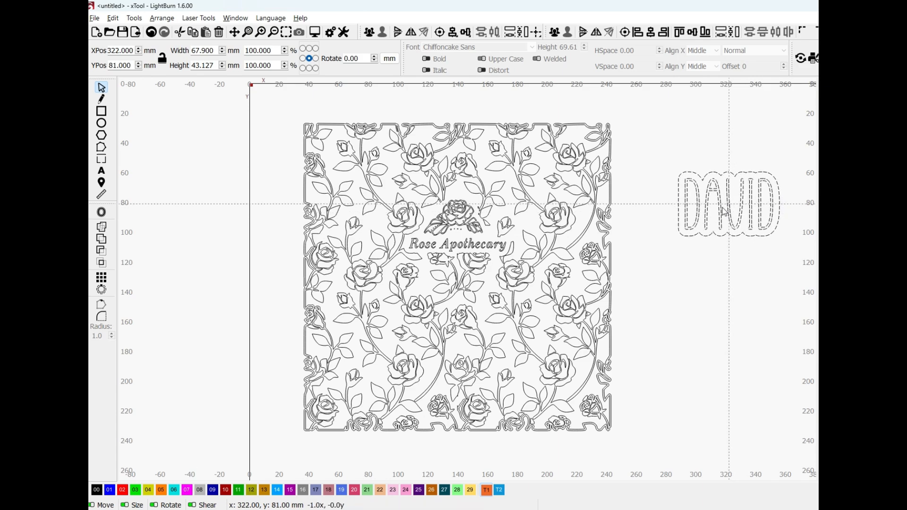
{"action": "left_click_drag", "start_coordinate": [732, 213], "coordinate": [467, 345]}
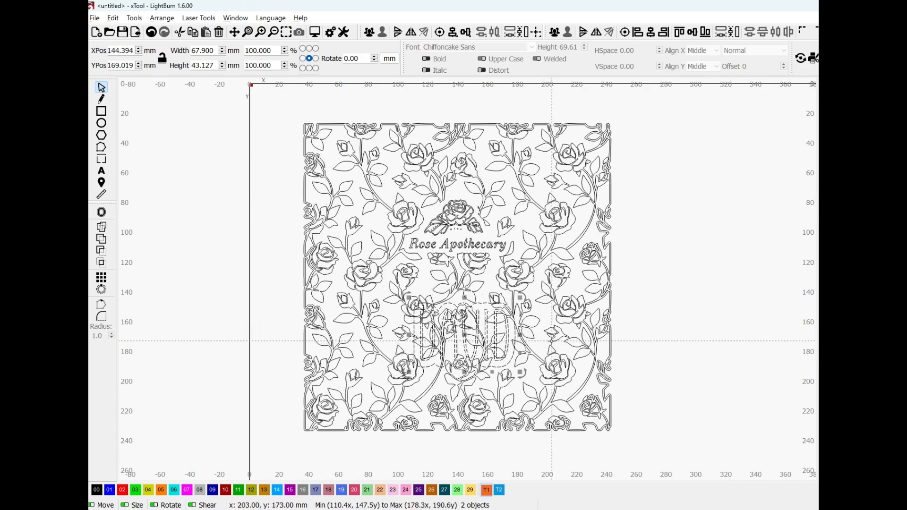
{"action": "key", "text": "ctrl+a"}
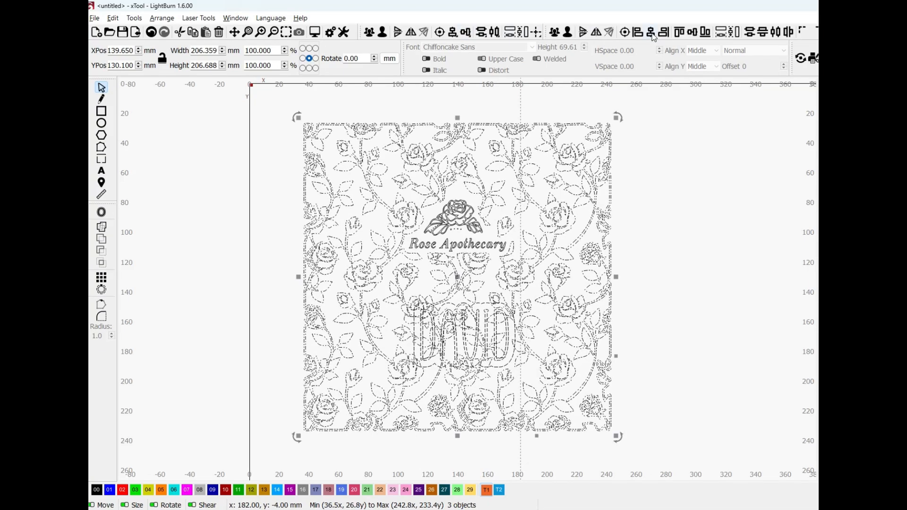
{"action": "left_click", "coordinate": [628, 387]}
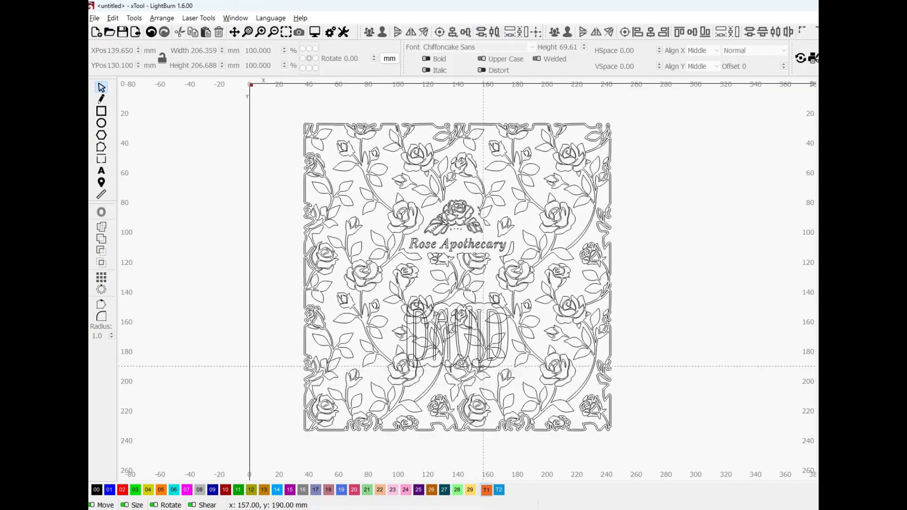
Subtract the name text's offset outline from the rose pattern and check the whole design in filled view
{"action": "scroll", "coordinate": [483, 367], "scroll_direction": "up", "scroll_amount": 3}
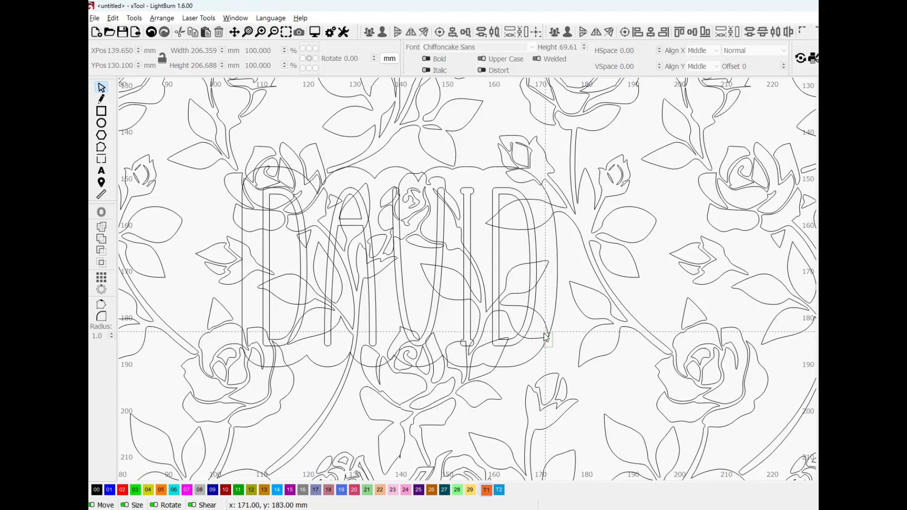
{"action": "left_click", "coordinate": [545, 333]}
{"action": "scroll", "coordinate": [546, 335], "scroll_direction": "down", "scroll_amount": 4}
{"action": "scroll", "coordinate": [546, 337], "scroll_direction": "down", "scroll_amount": 1}
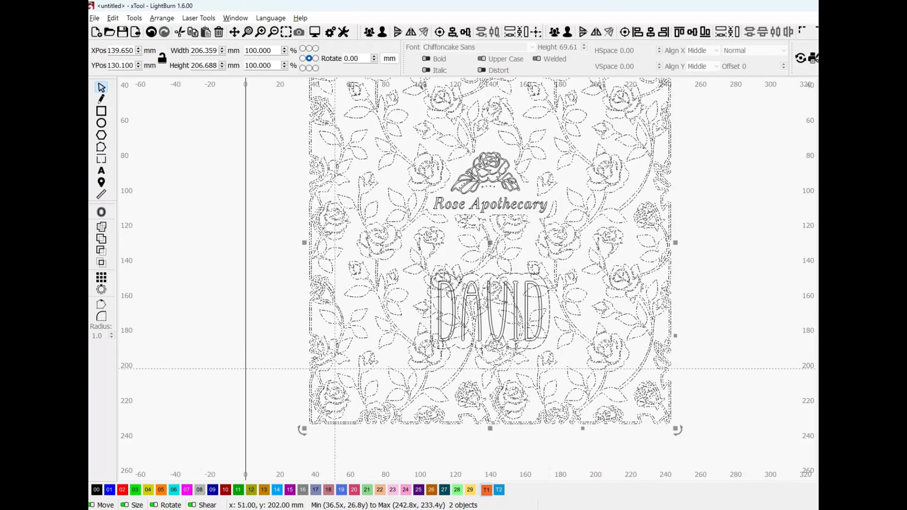
{"action": "left_click", "coordinate": [101, 250]}
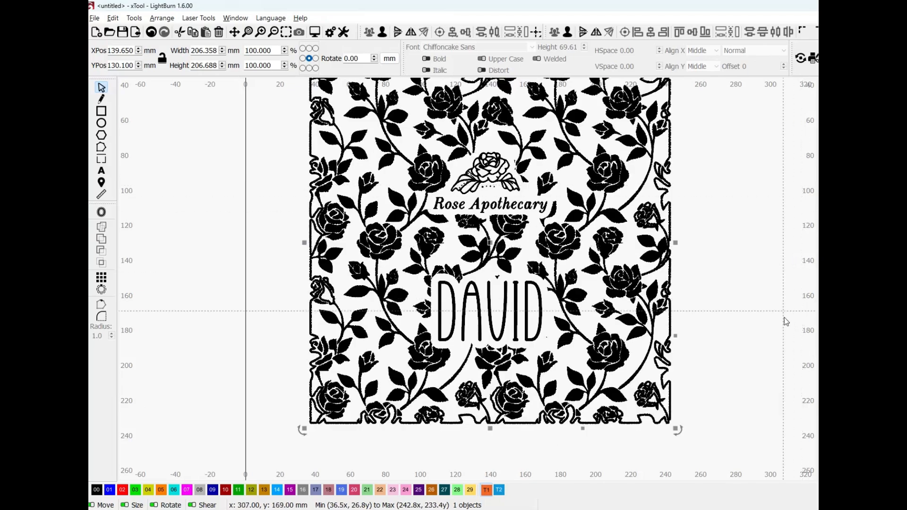
{"action": "scroll", "coordinate": [783, 345], "scroll_direction": "down", "scroll_amount": 2}
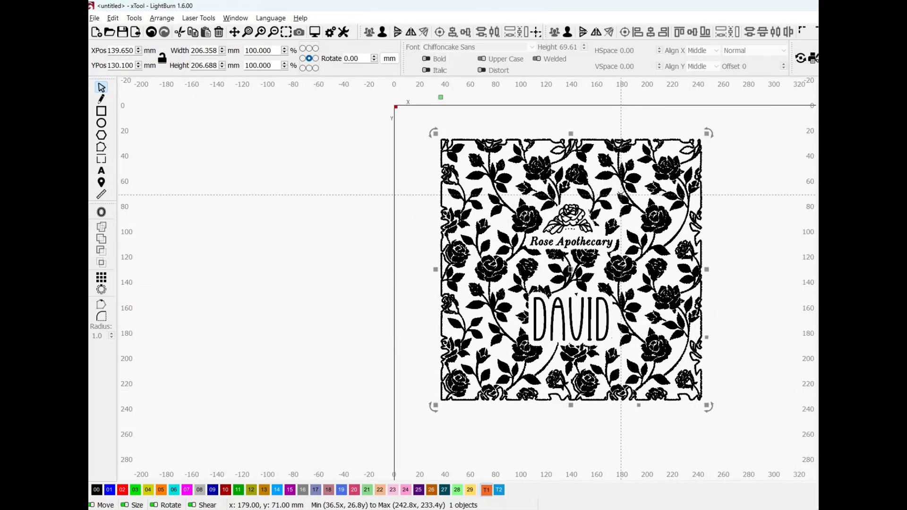
{"action": "left_click", "coordinate": [735, 273]}
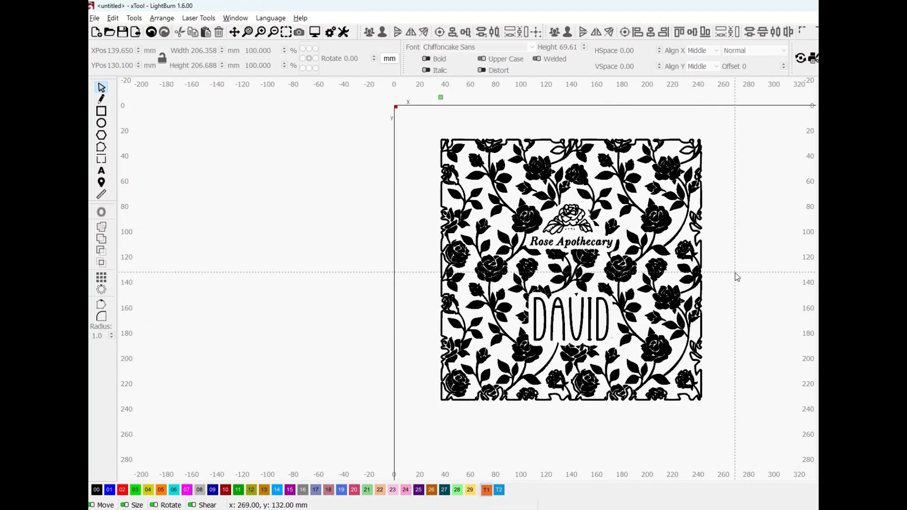